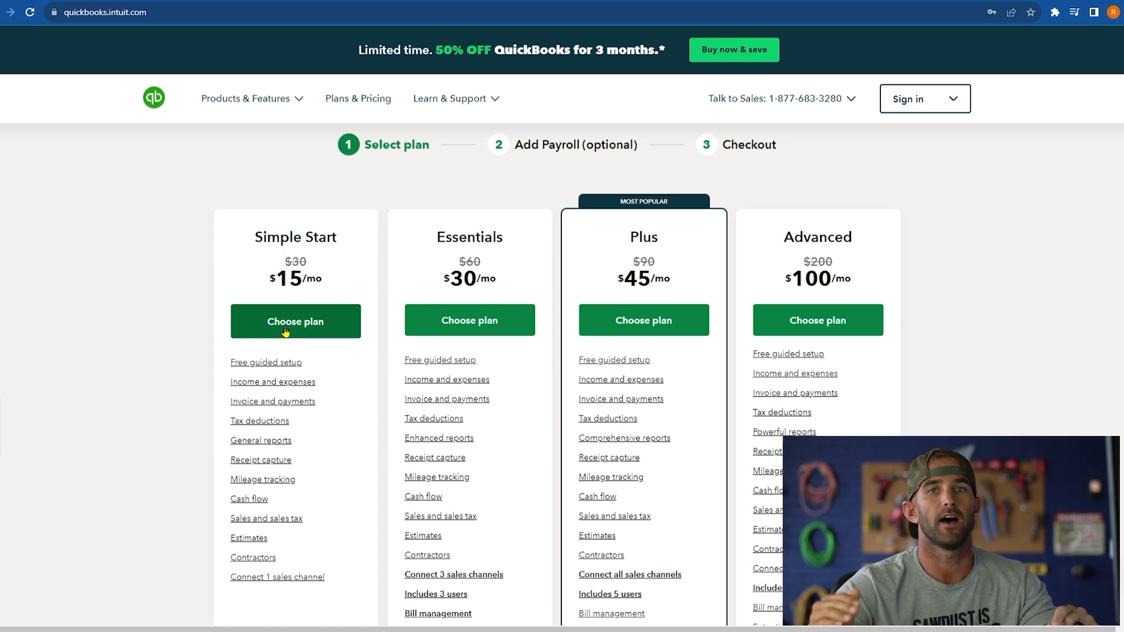
# - Choose the Essentials plan and continue without payroll
pyautogui.click(432, 329)
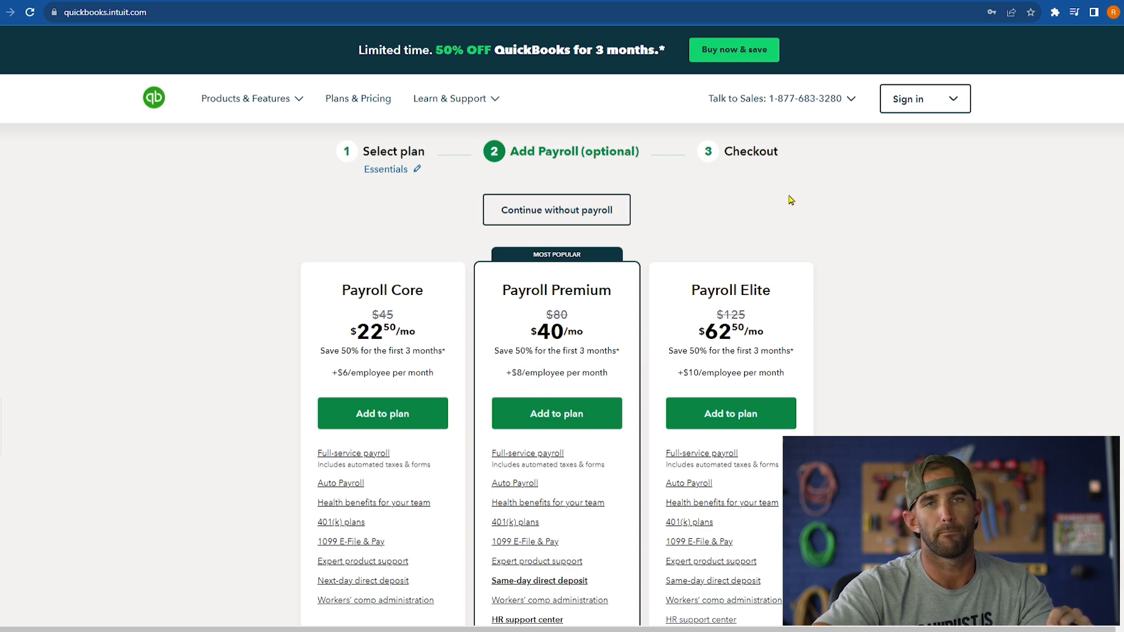
pyautogui.click(549, 219)
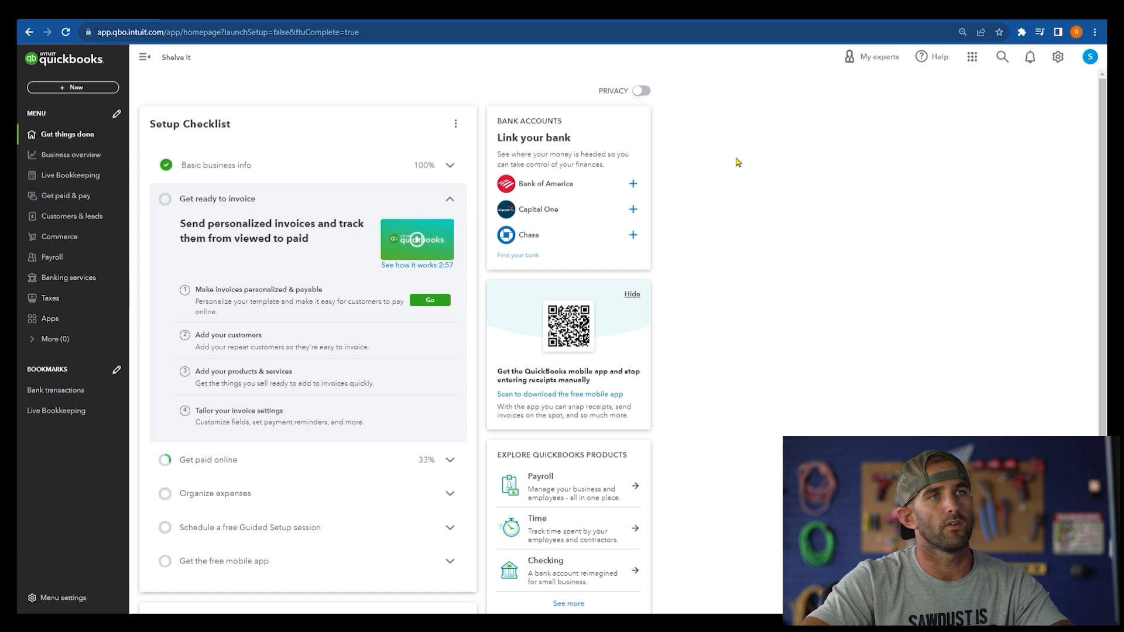
# - Add the existing shelving logo to the company profile in the account settings and save it
pyautogui.click(1063, 56)
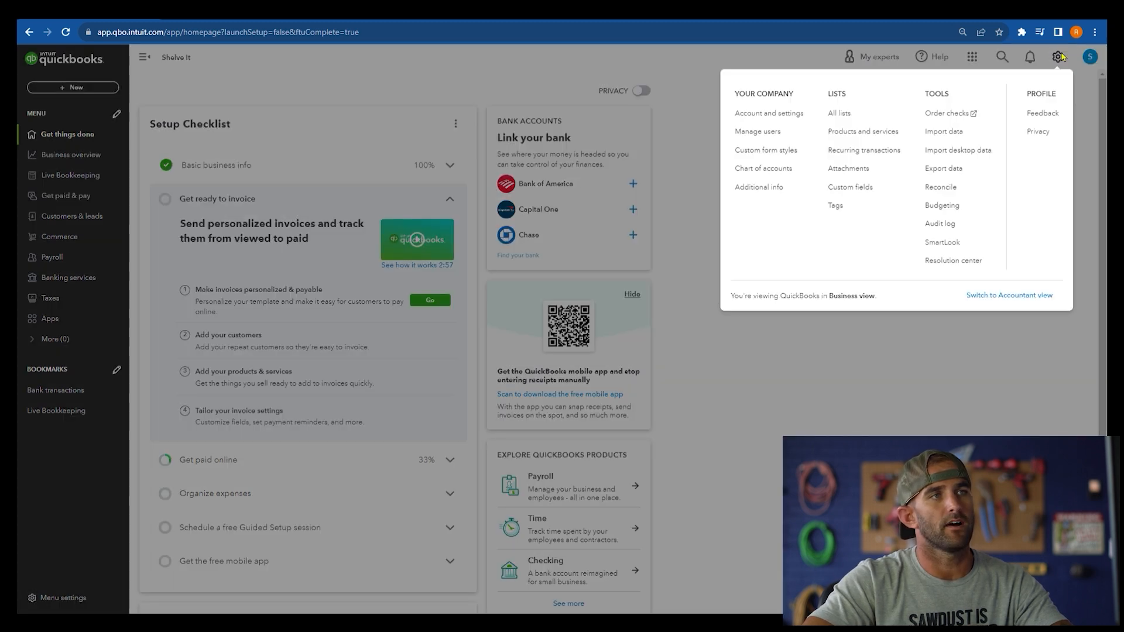
pyautogui.click(766, 115)
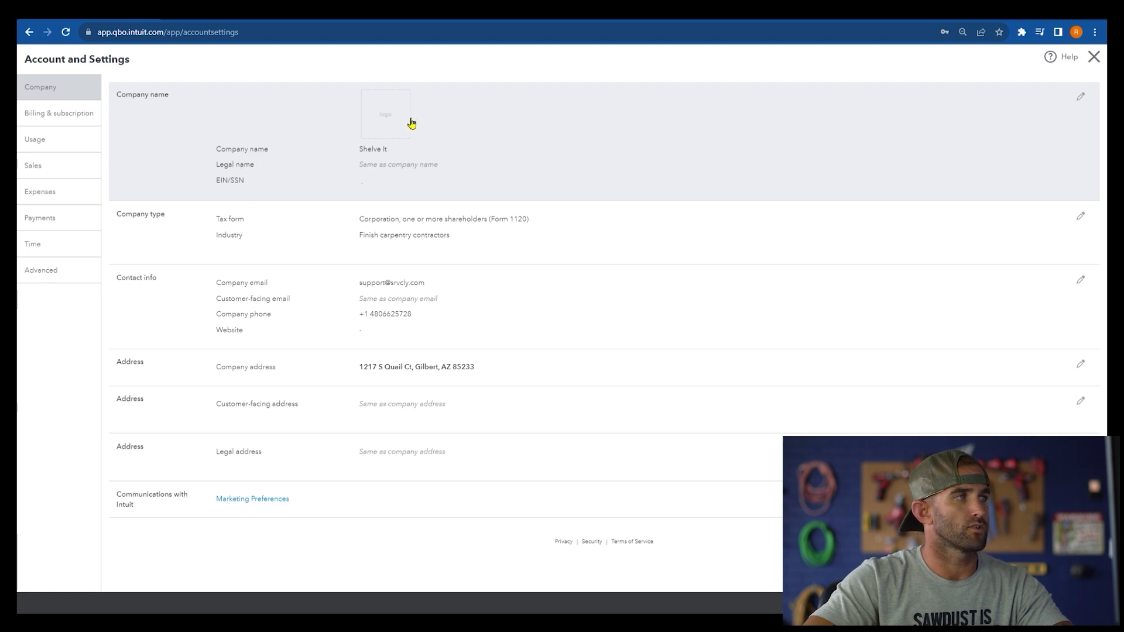
pyautogui.click(389, 119)
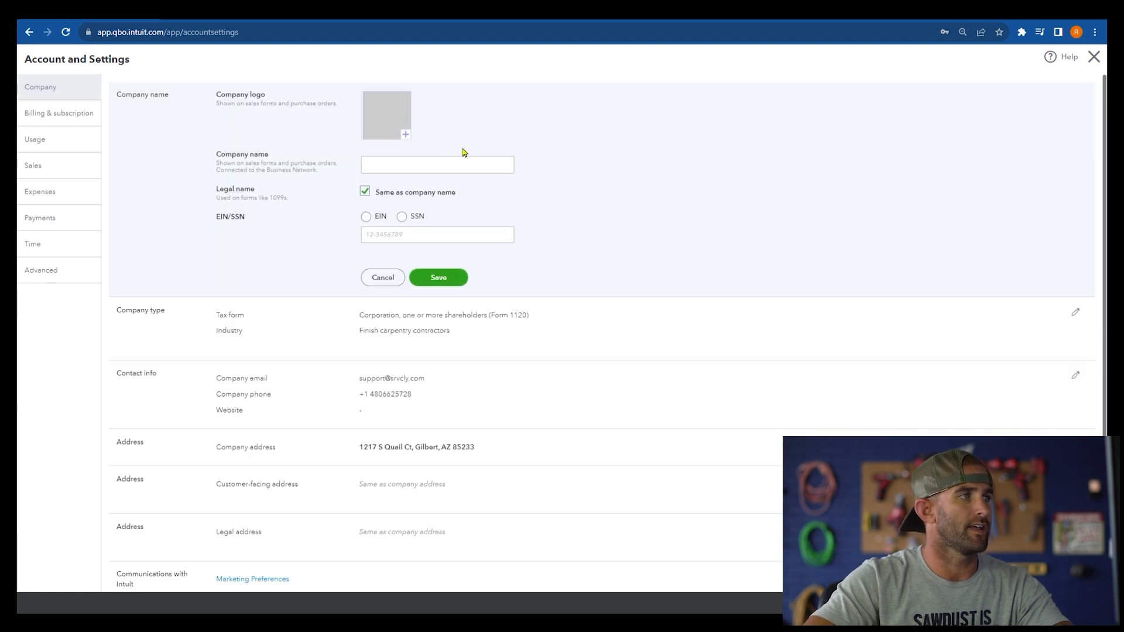
pyautogui.click(406, 138)
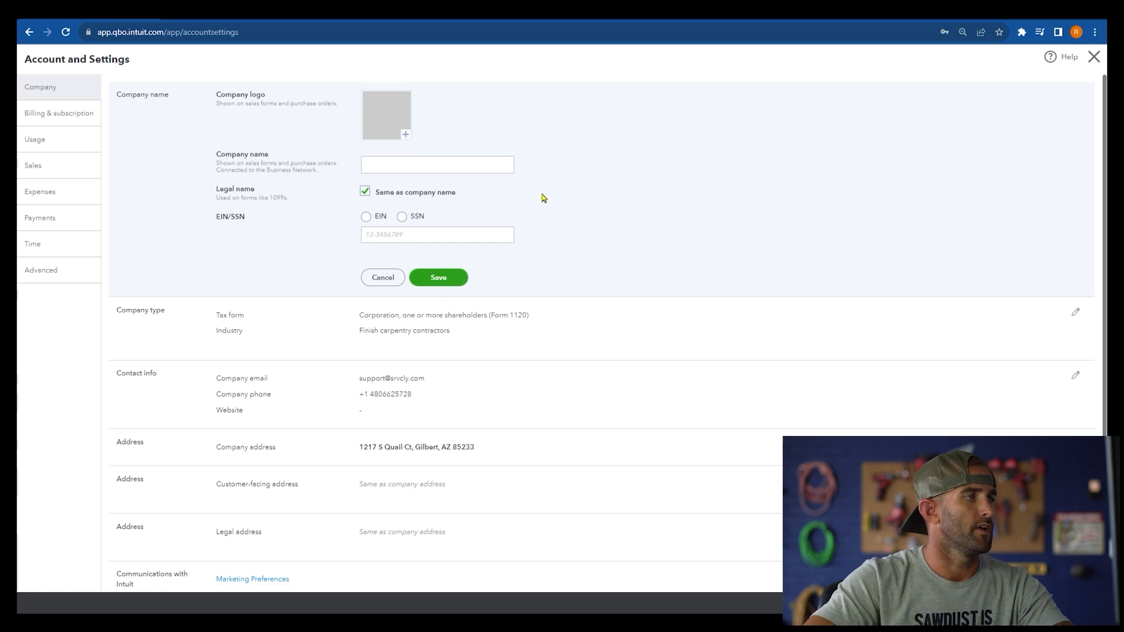
pyautogui.click(450, 318)
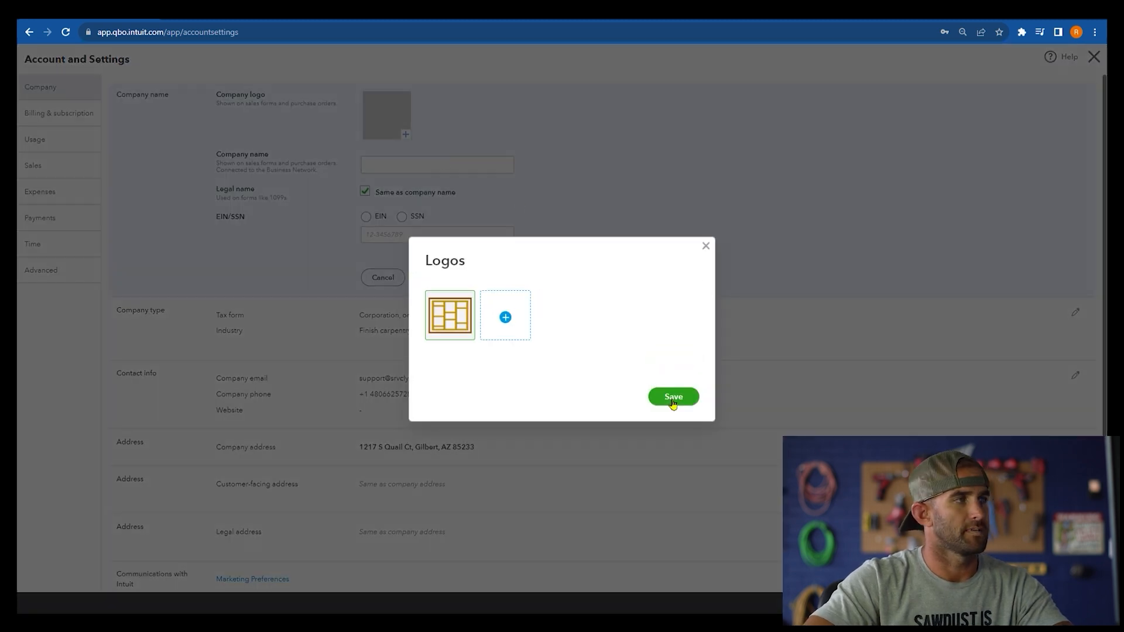
pyautogui.click(673, 397)
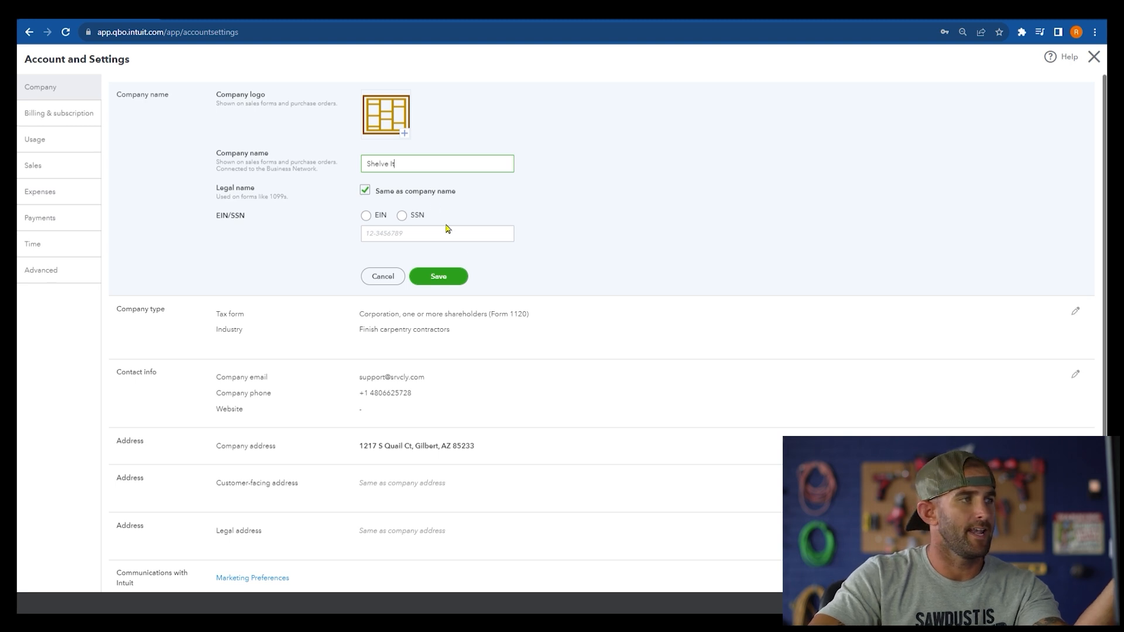
pyautogui.click(459, 279)
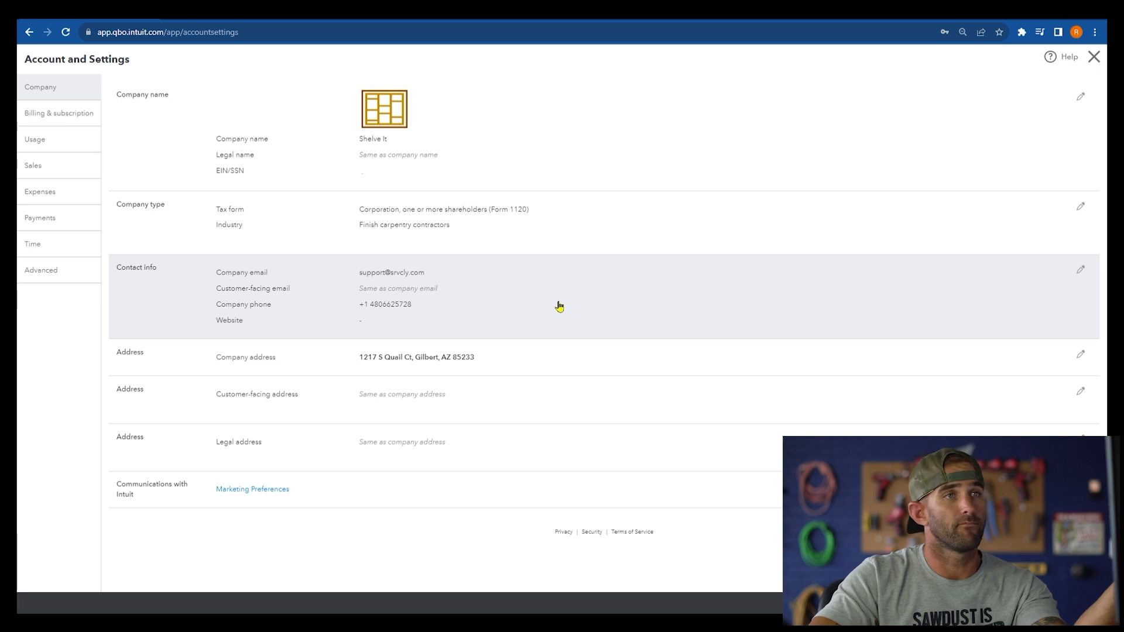
pyautogui.click(1093, 57)
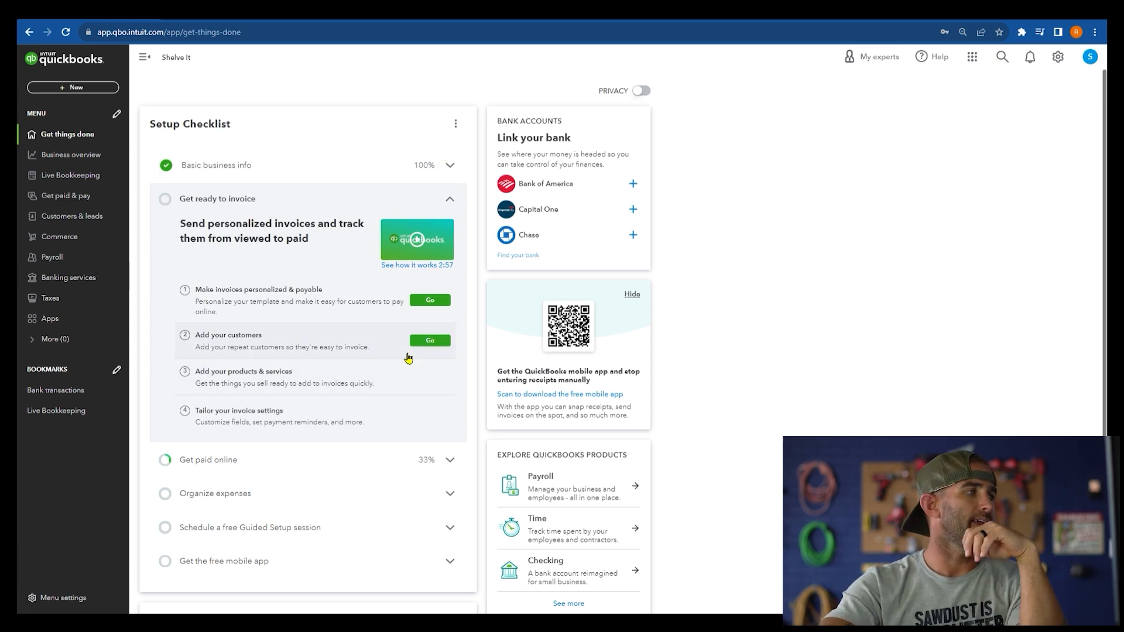
# - Start linking a bank account from the banking services
pyautogui.click(63, 284)
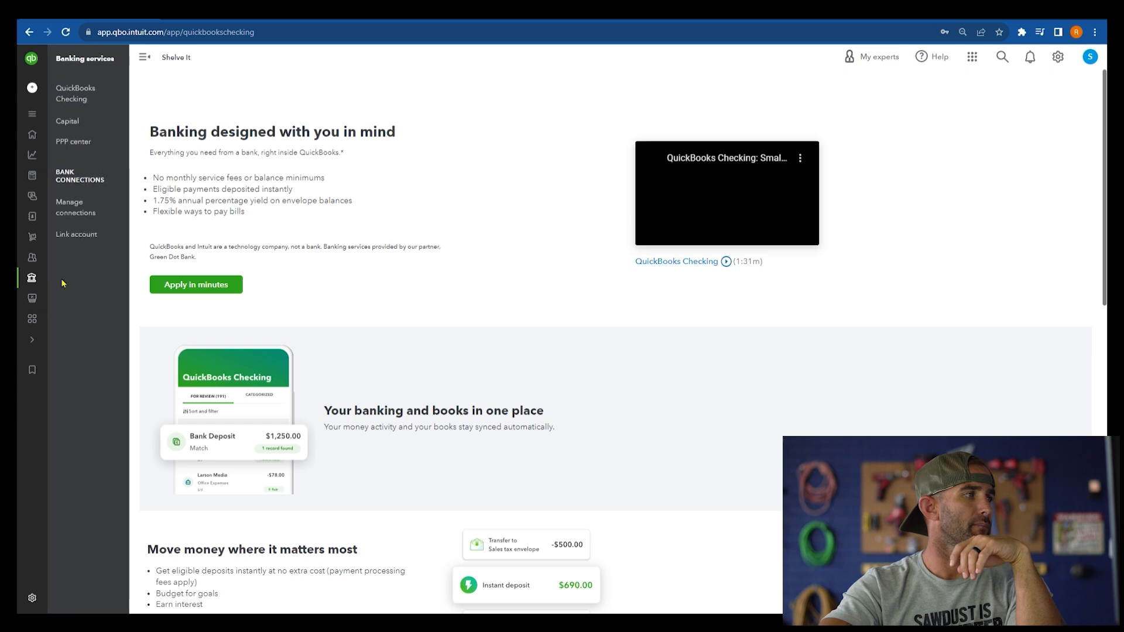
pyautogui.click(76, 235)
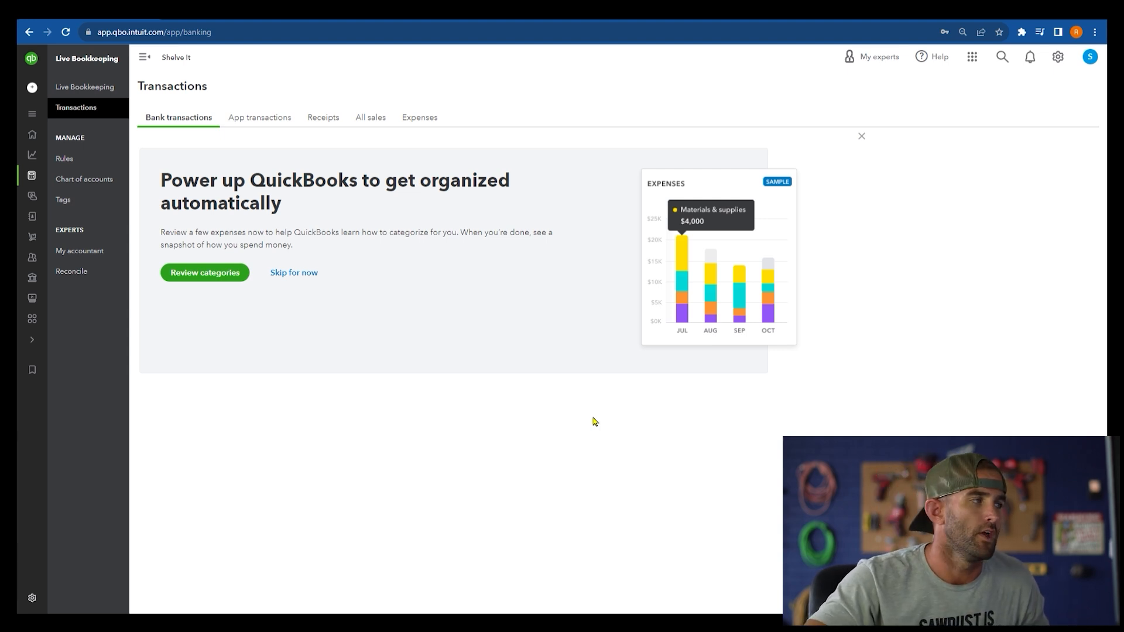
# - Add a new customer with first and last name, billing address and the note "Google ad", and save the record
pyautogui.moveTo(32, 287)
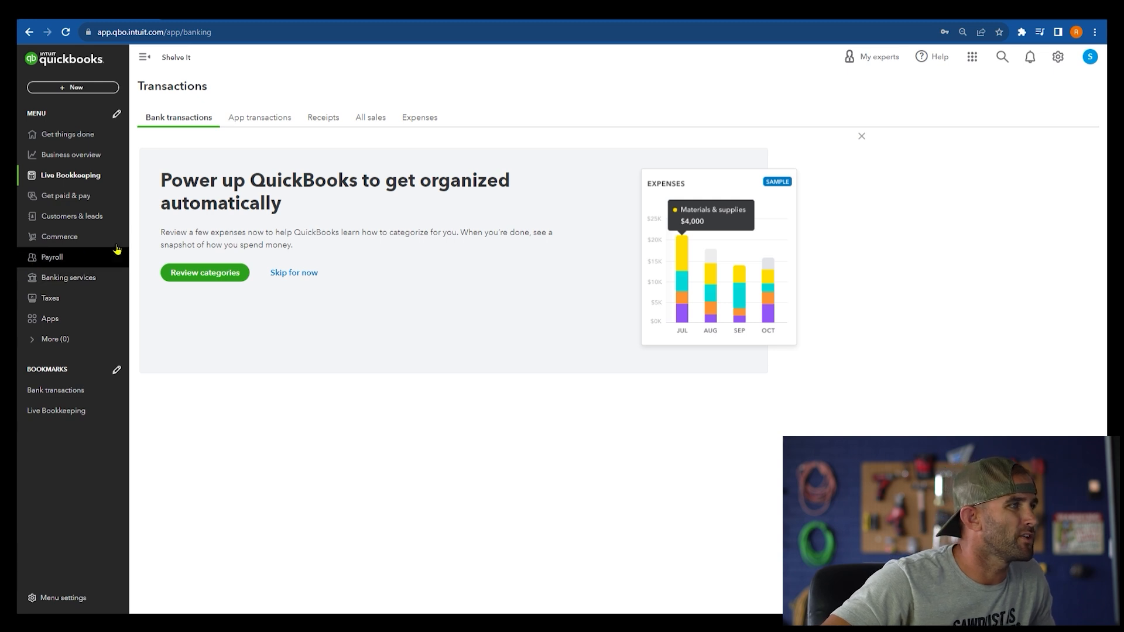
pyautogui.click(92, 218)
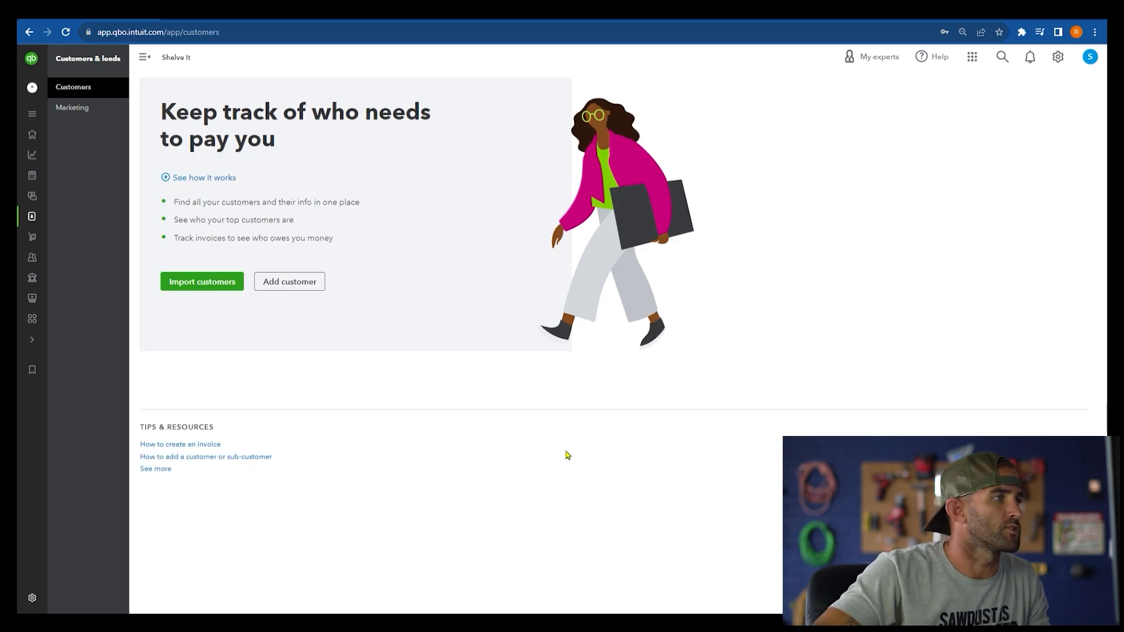
pyautogui.click(298, 291)
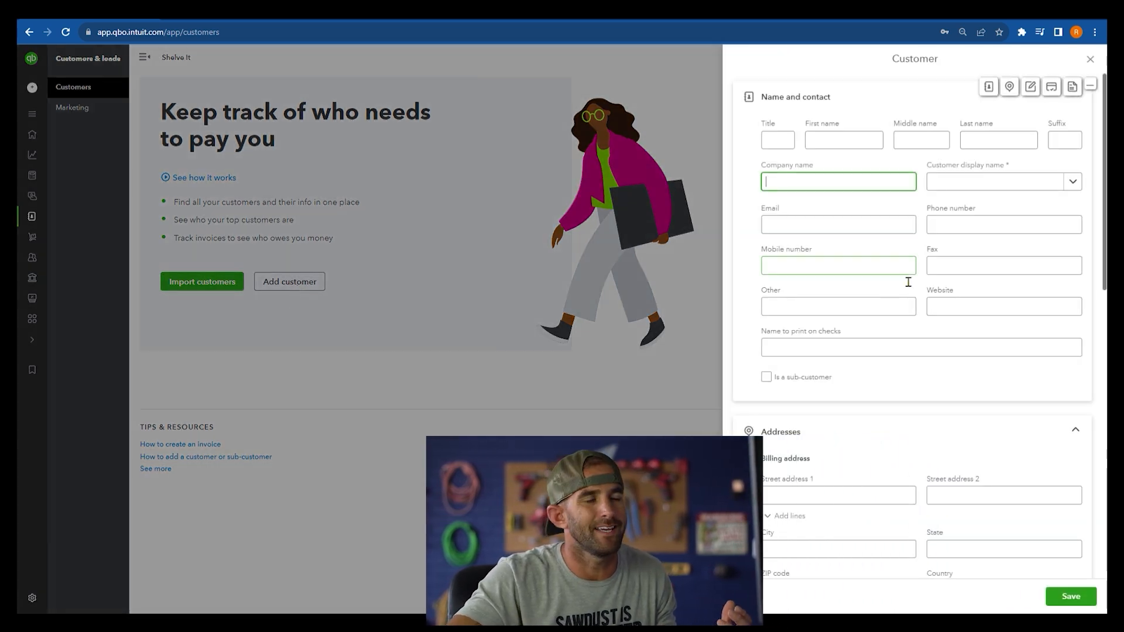
pyautogui.click(876, 151)
pyautogui.write('Elon')
pyautogui.press('Tab')
pyautogui.press('Tab')
pyautogui.write('Musk')
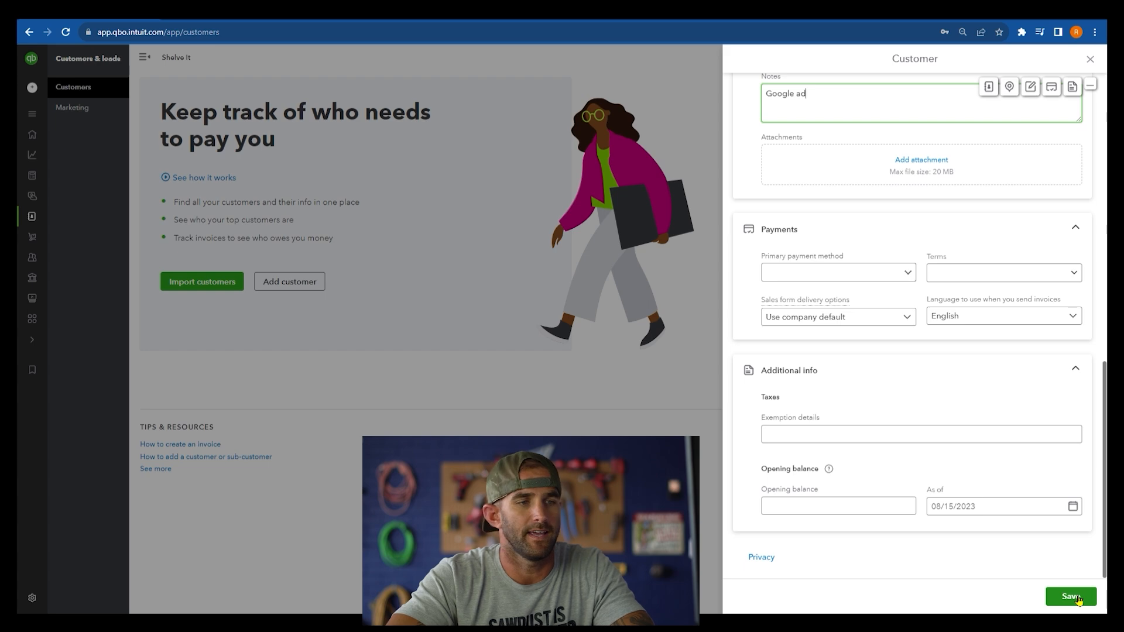
pyautogui.click(1071, 596)
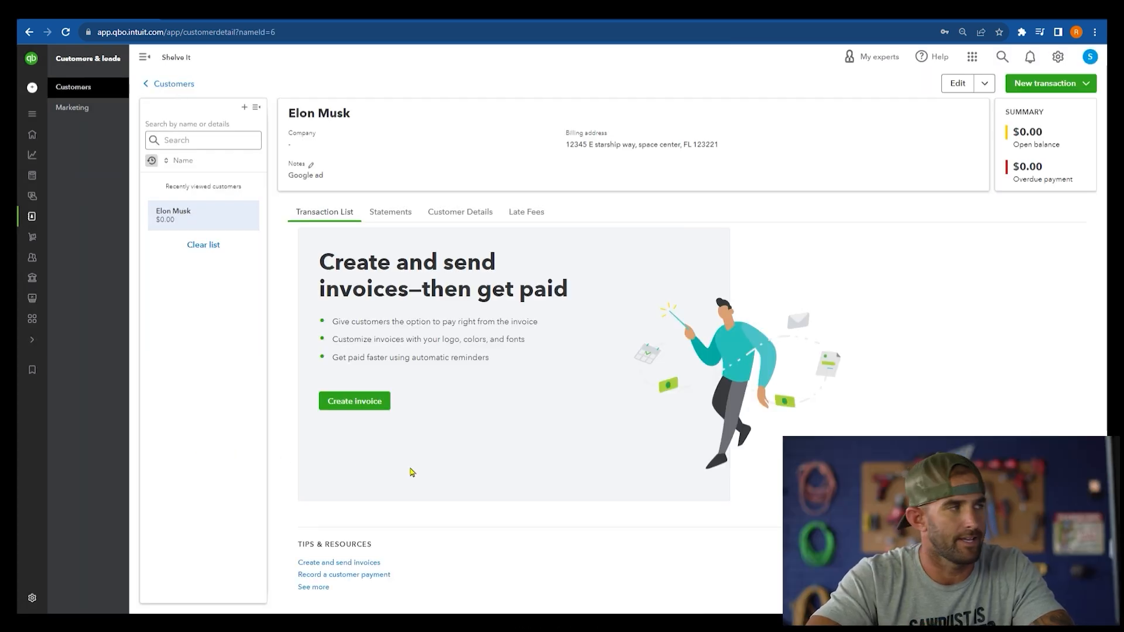
# - Open the new customer's record from the customer list and start a new invoice for them
pyautogui.moveTo(59, 277)
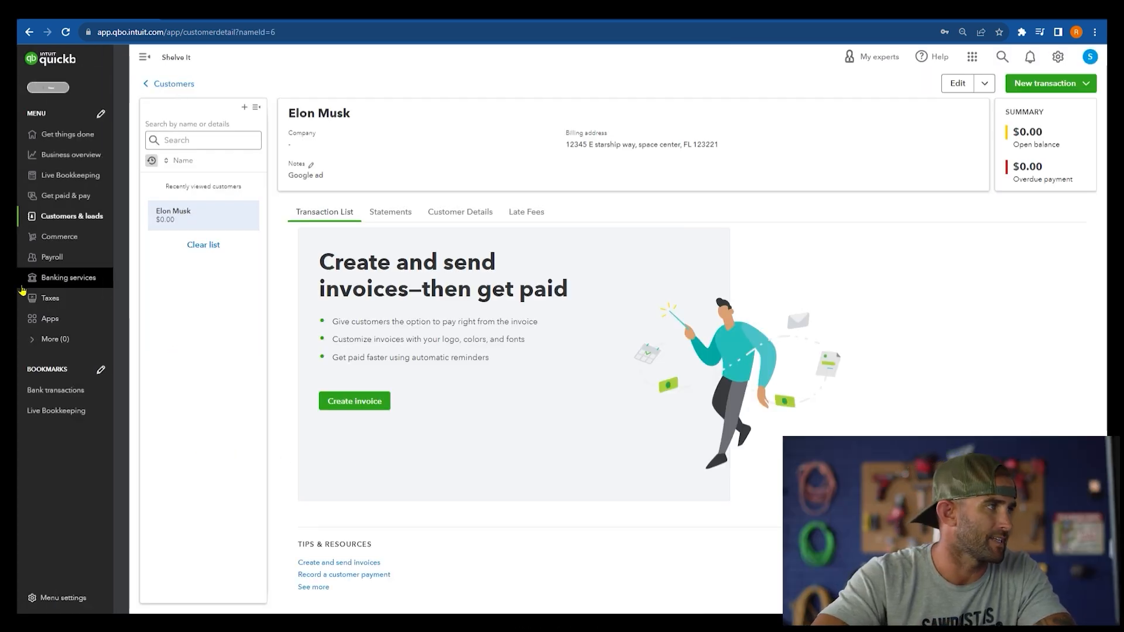
pyautogui.click(88, 220)
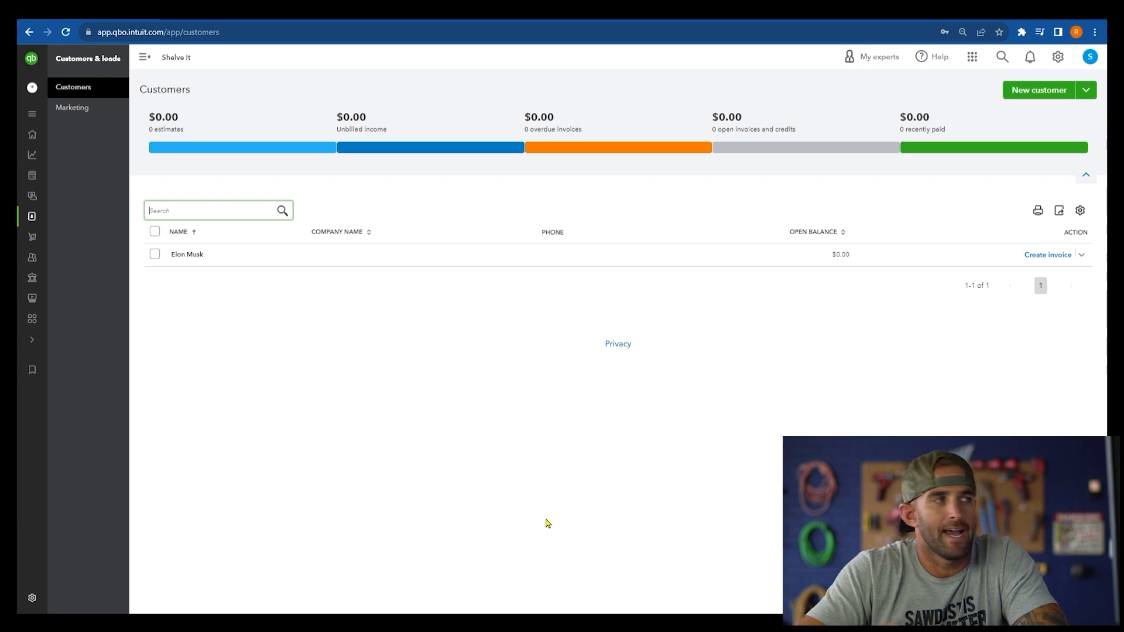
pyautogui.click(200, 255)
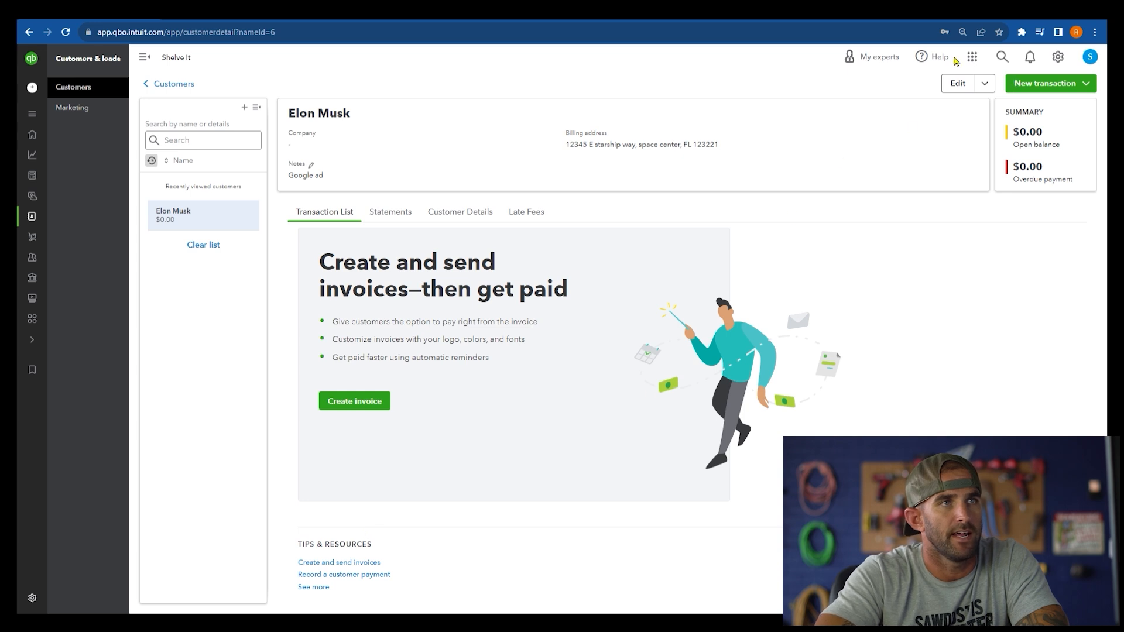
pyautogui.click(1070, 93)
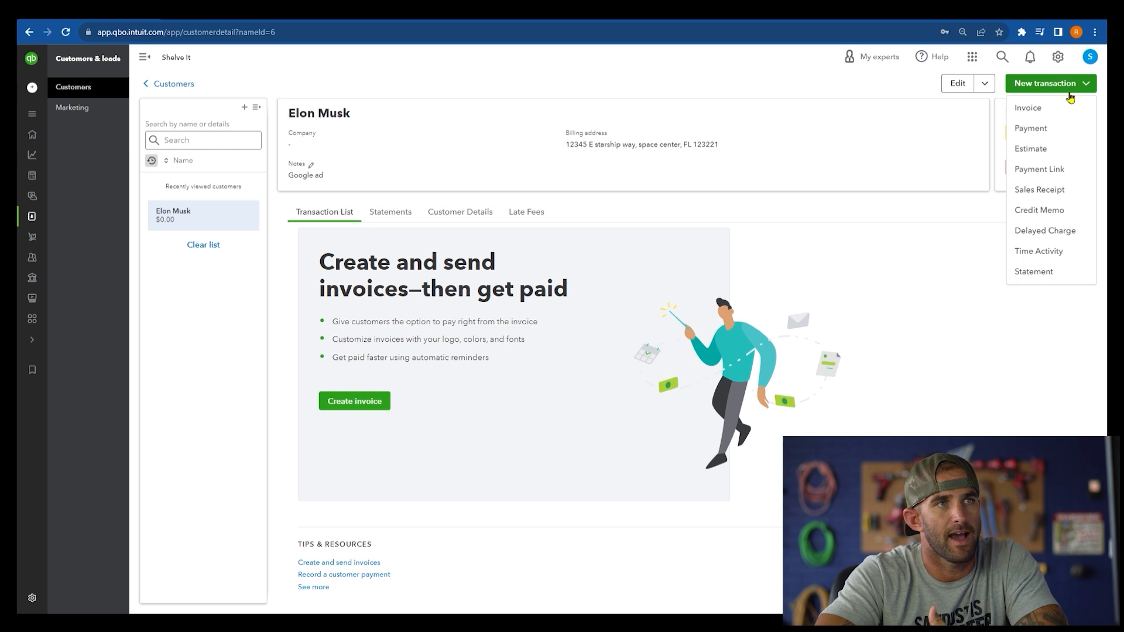
pyautogui.click(1046, 117)
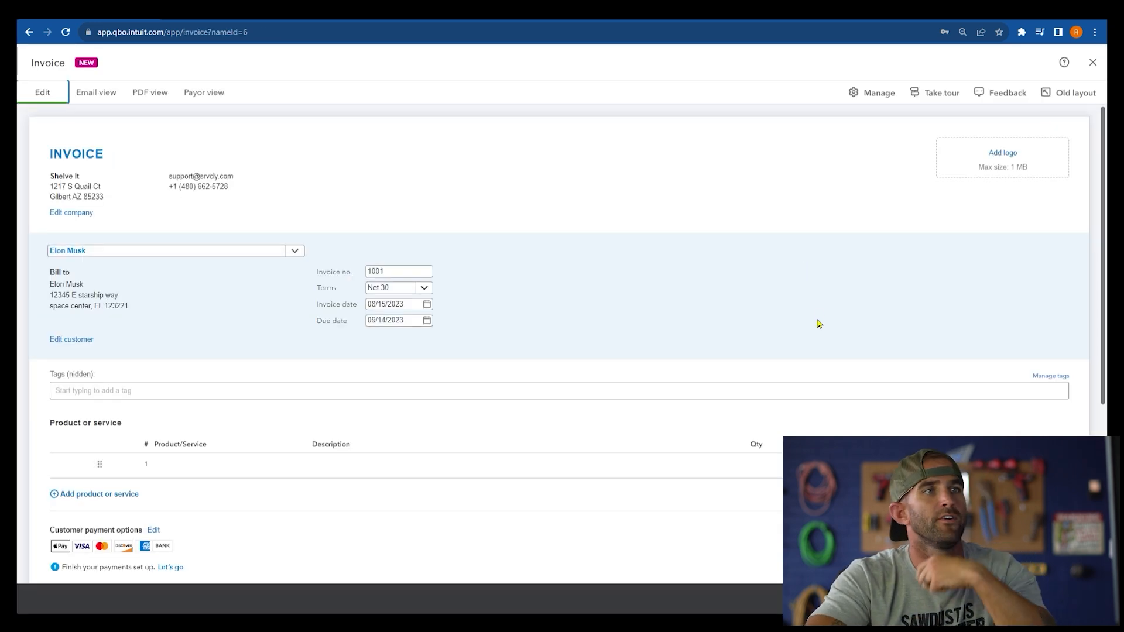
# - Review the new invoice's terms, dates, tags and product or service line fields
pyautogui.scroll(-2, 627, 341)
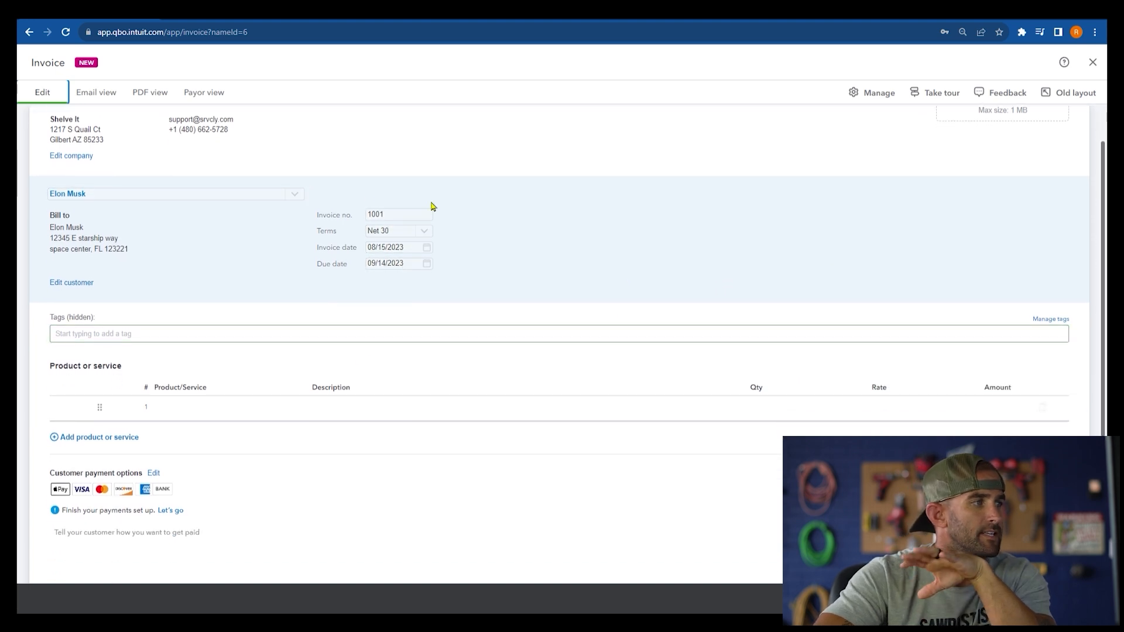
pyautogui.click(201, 414)
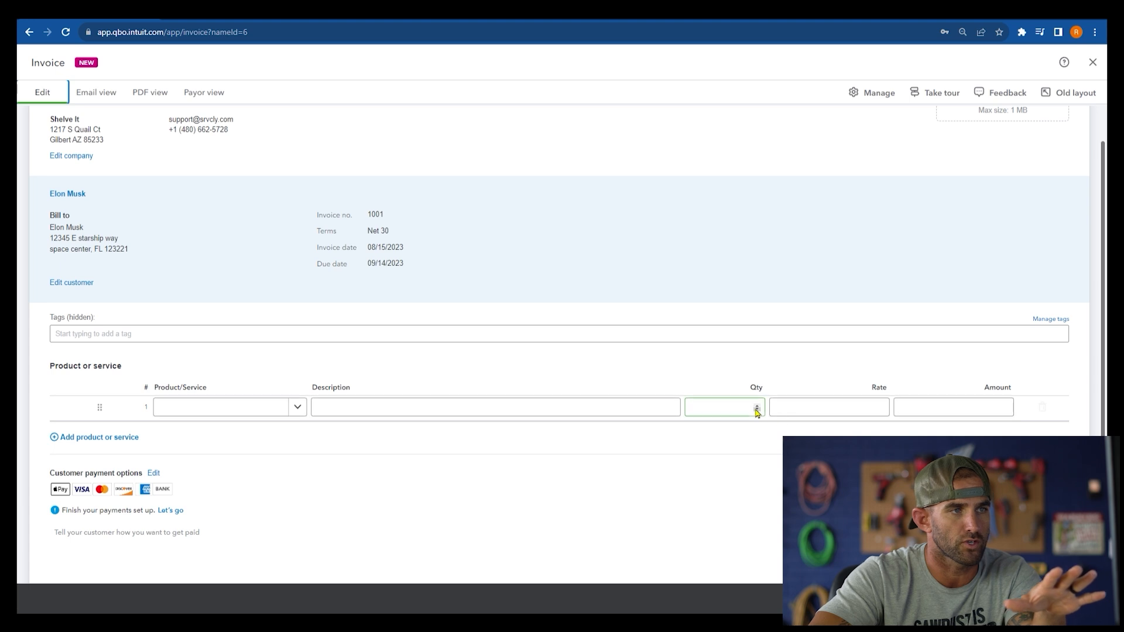
pyautogui.click(456, 295)
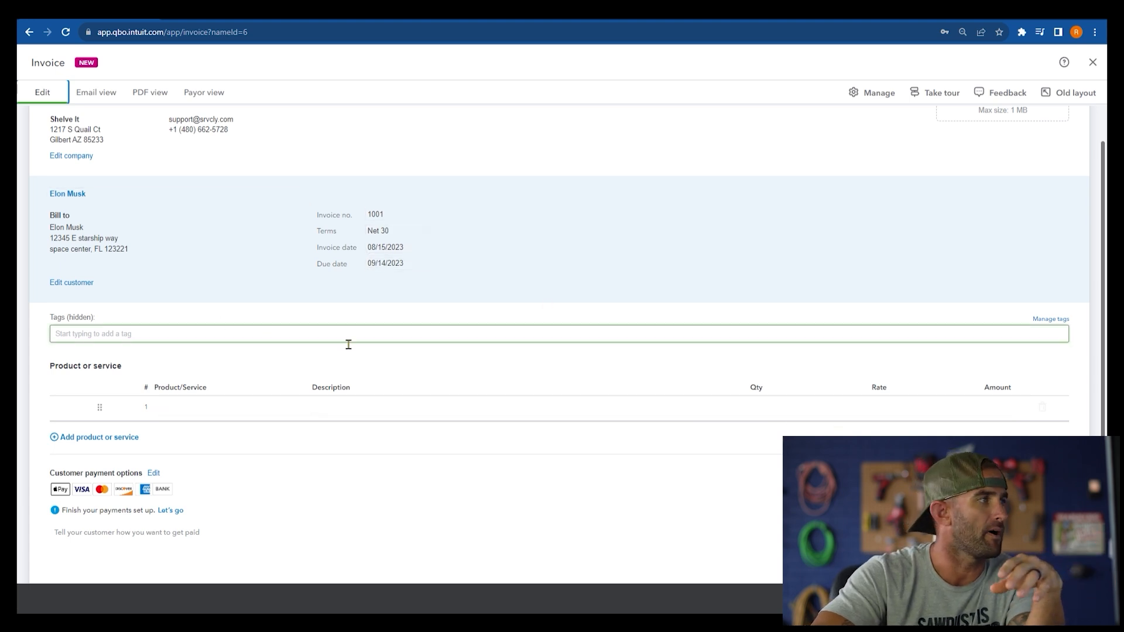
pyautogui.scroll(2, 52, 360)
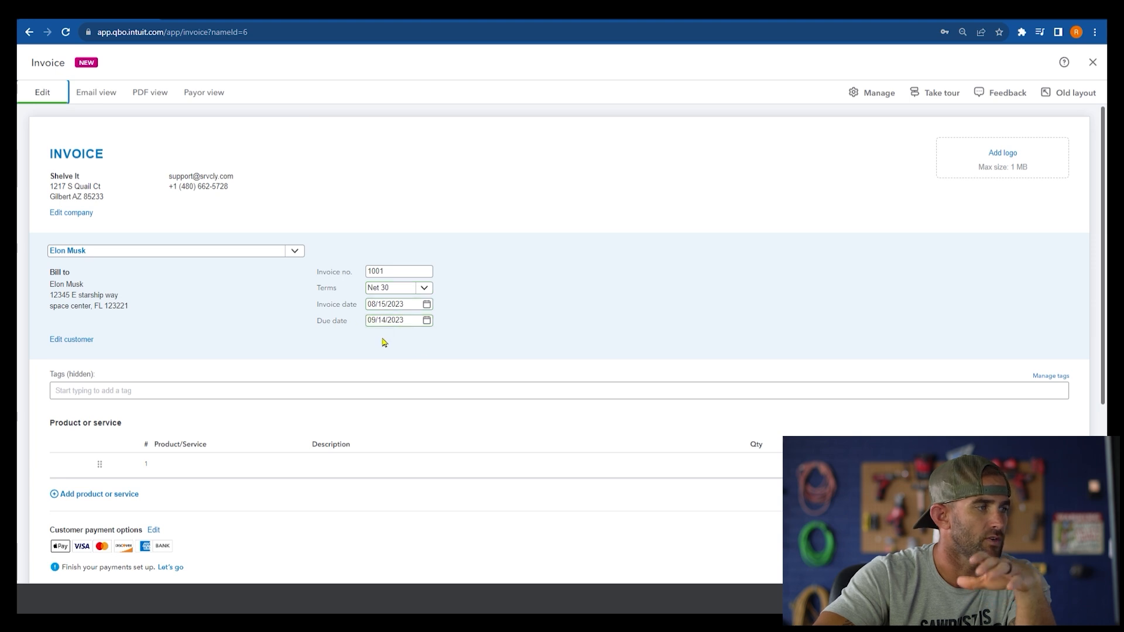
pyautogui.click(518, 392)
pyautogui.click(660, 432)
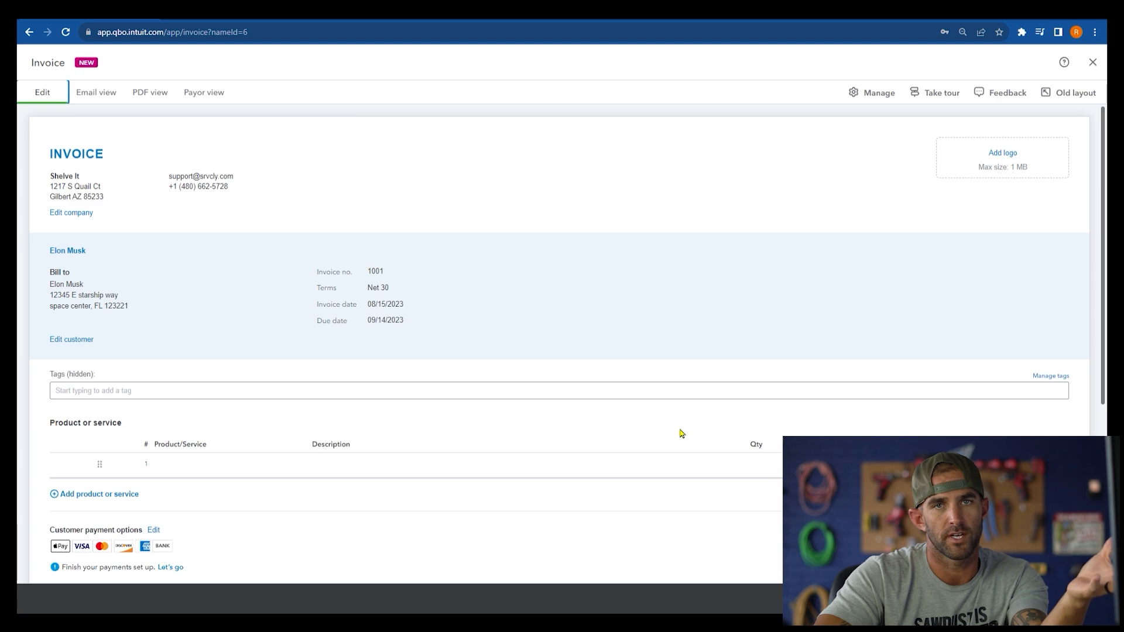
# - Switch the invoice to the old layout, giving missing features as the reason, and dismiss the payment notice and the reminders pane
pyautogui.click(1074, 92)
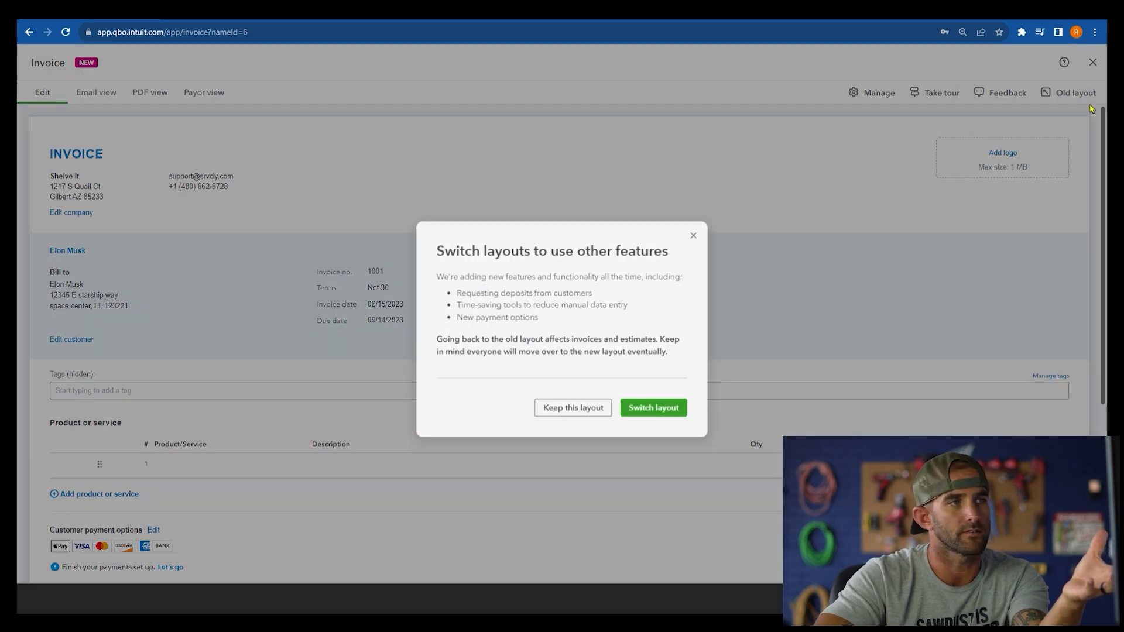
pyautogui.click(679, 410)
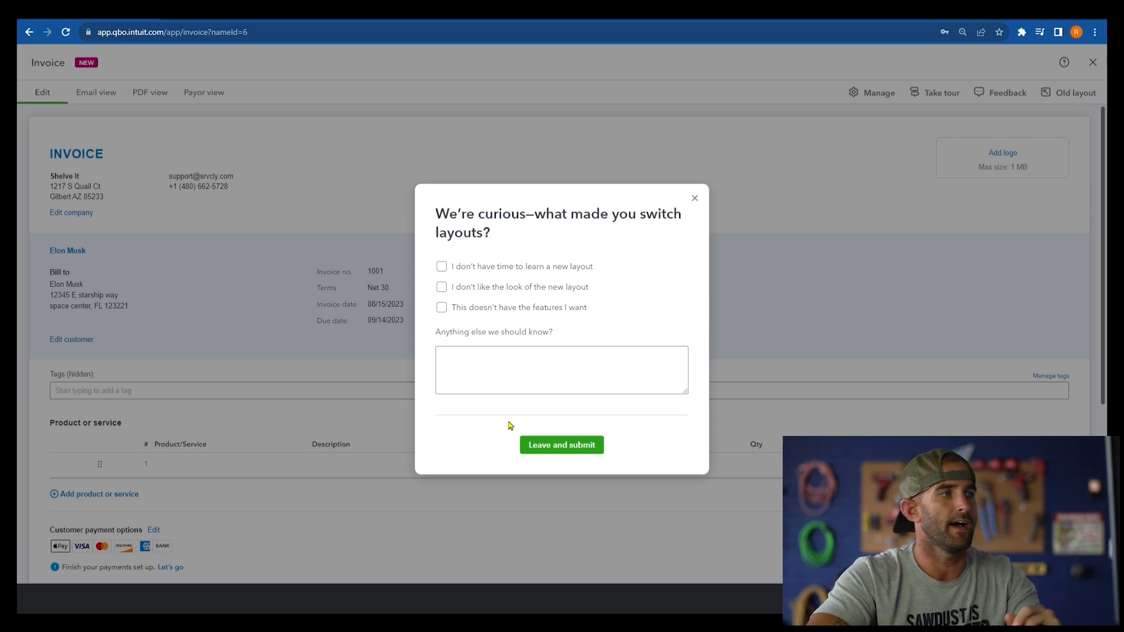
pyautogui.click(444, 307)
pyautogui.click(576, 450)
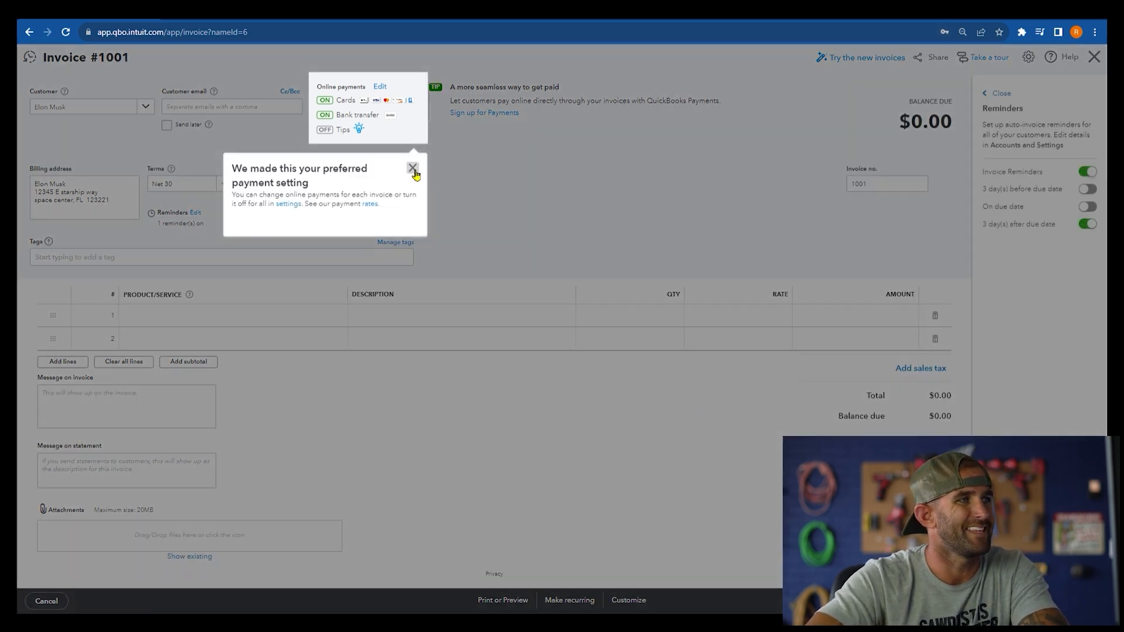
pyautogui.click(413, 166)
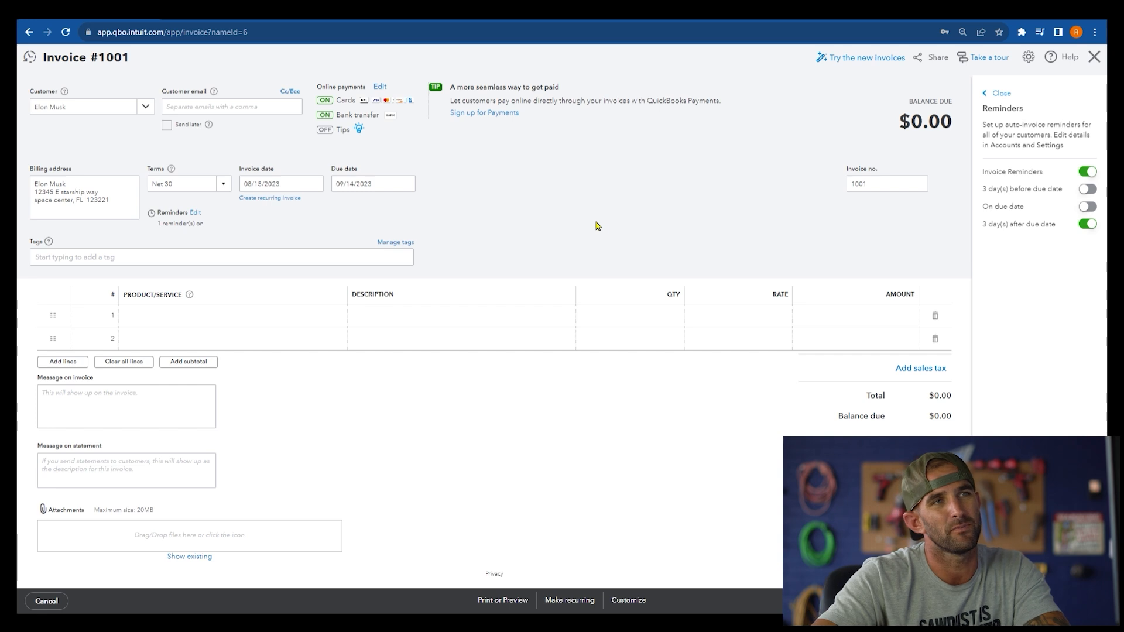
pyautogui.click(1001, 95)
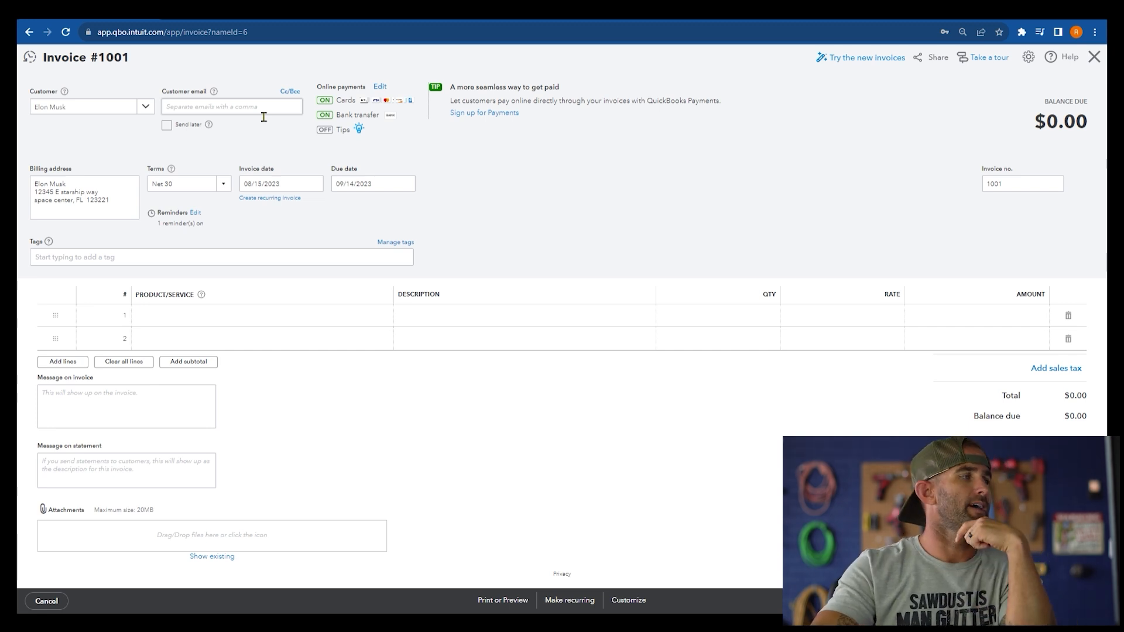
# - Set the invoice's payment terms to Net 15, and change them to Due on receipt
pyautogui.click(227, 189)
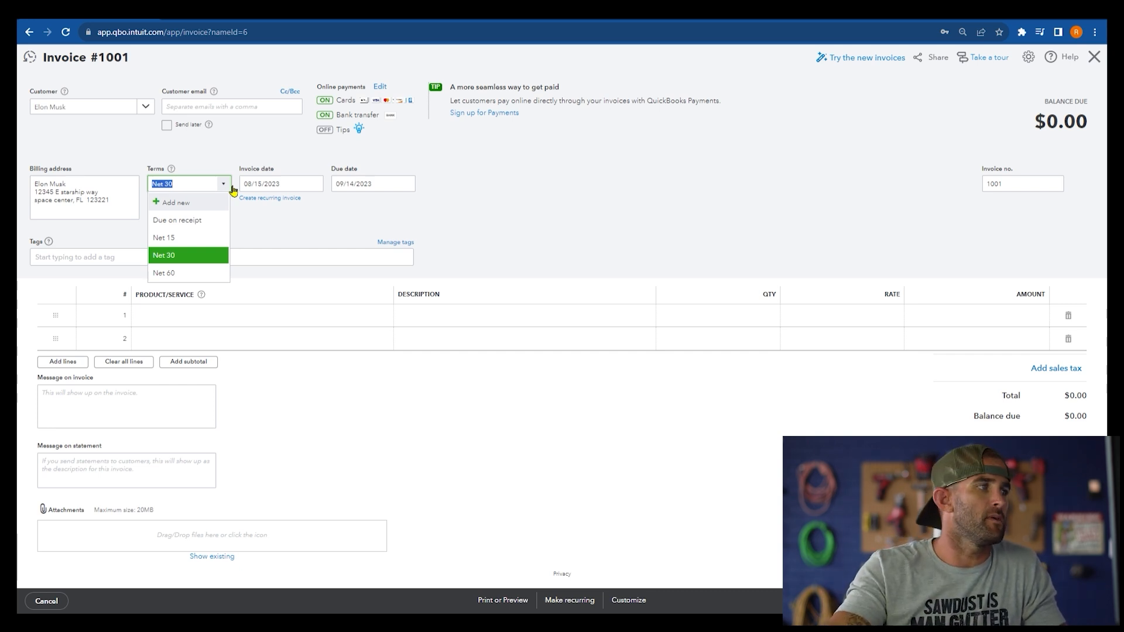
pyautogui.click(196, 240)
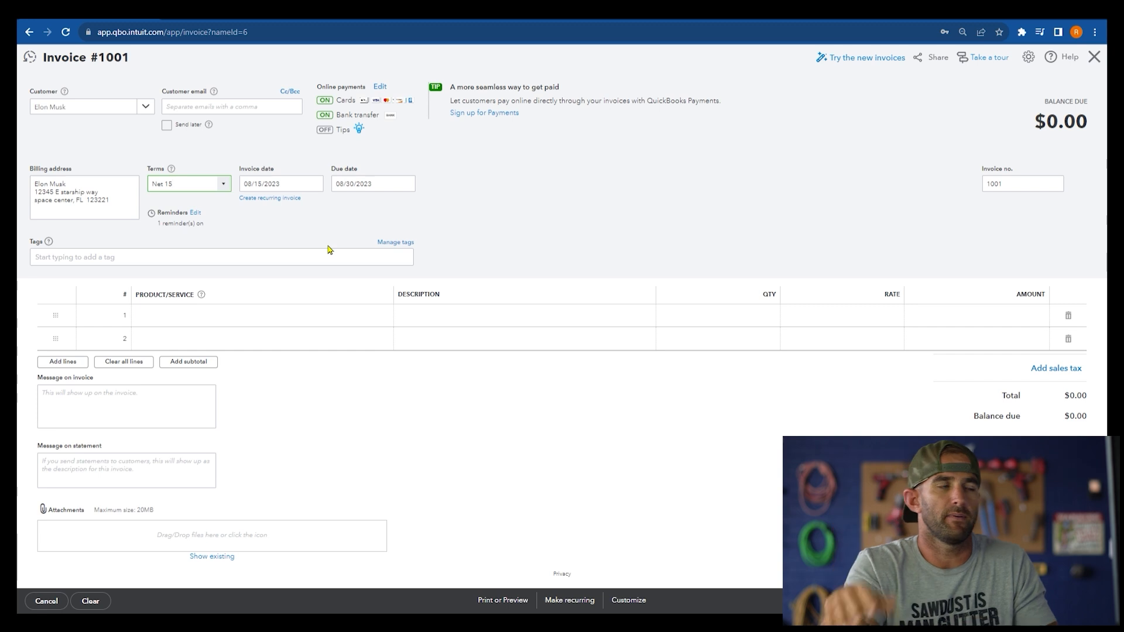
pyautogui.click(223, 184)
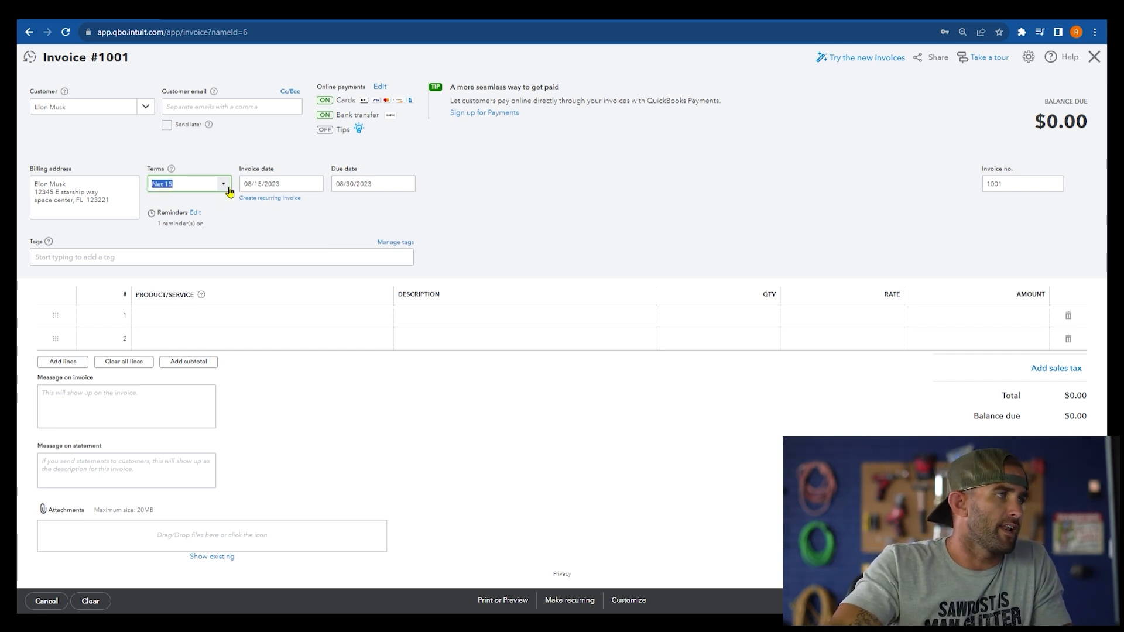
pyautogui.click(210, 221)
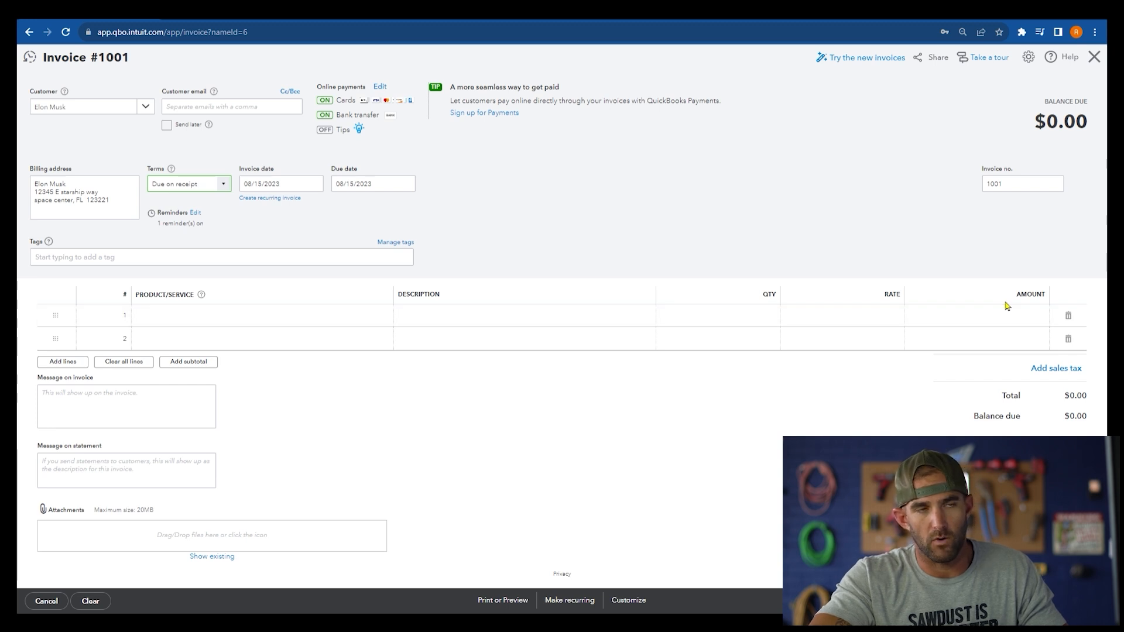
# - Create a service item named "Installed" with a sales price of 130.00 for the first invoice line and save it
pyautogui.click(240, 319)
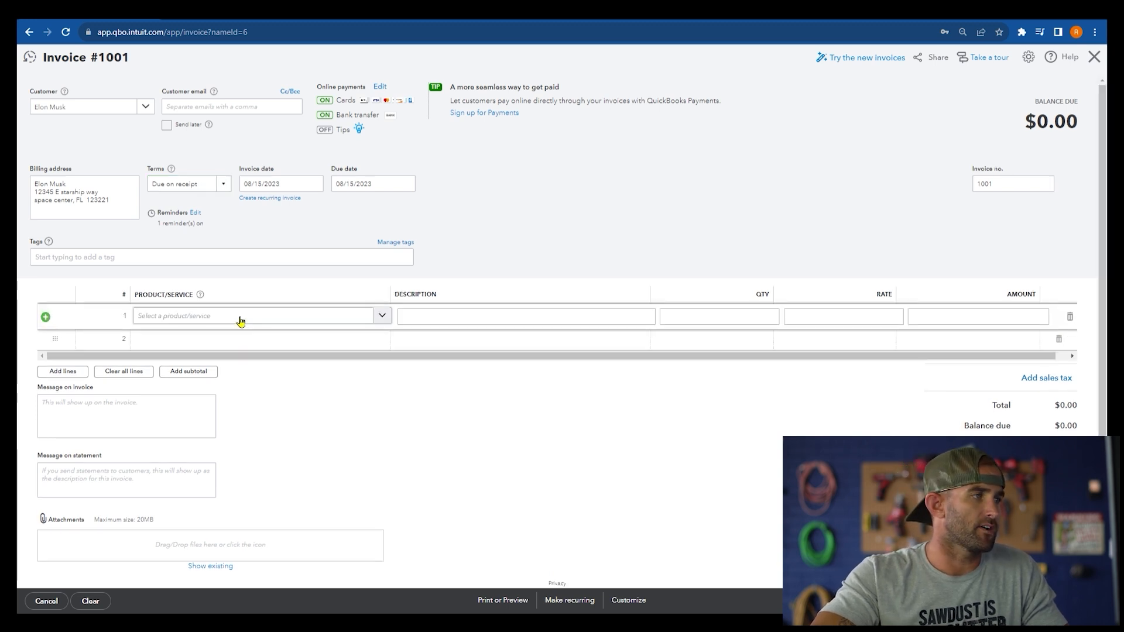
pyautogui.click(384, 317)
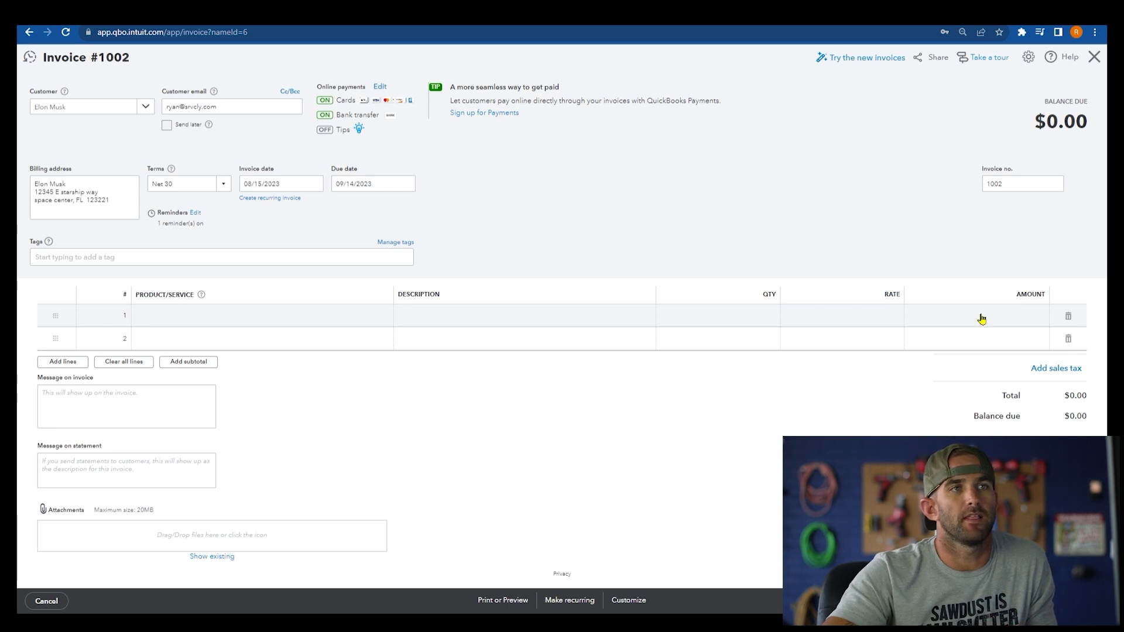
pyautogui.click(348, 321)
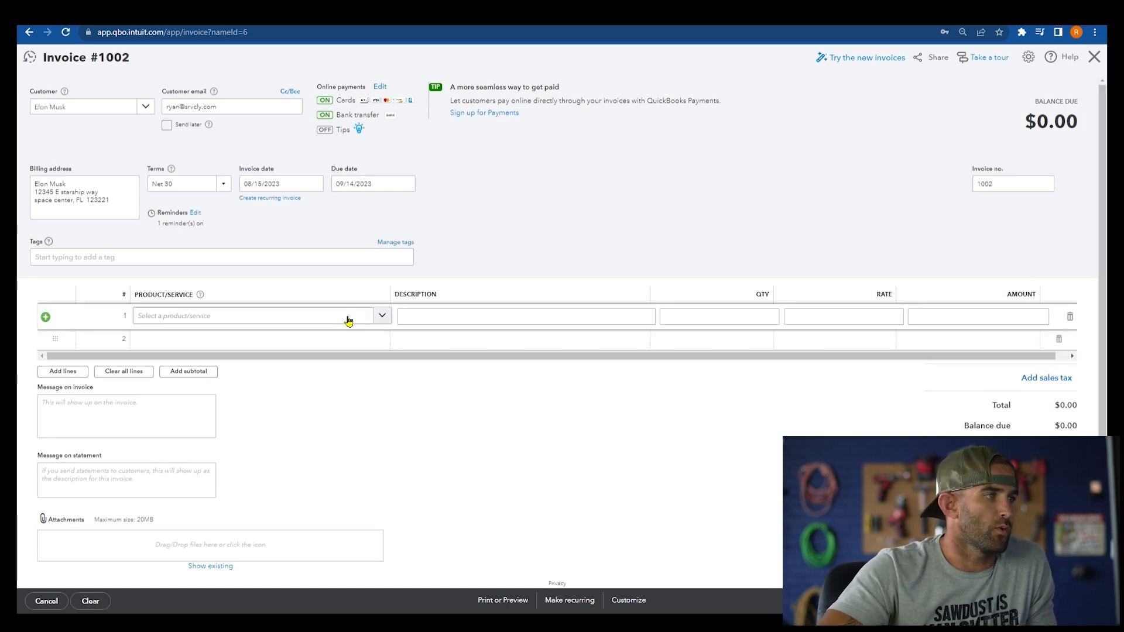
pyautogui.click(388, 325)
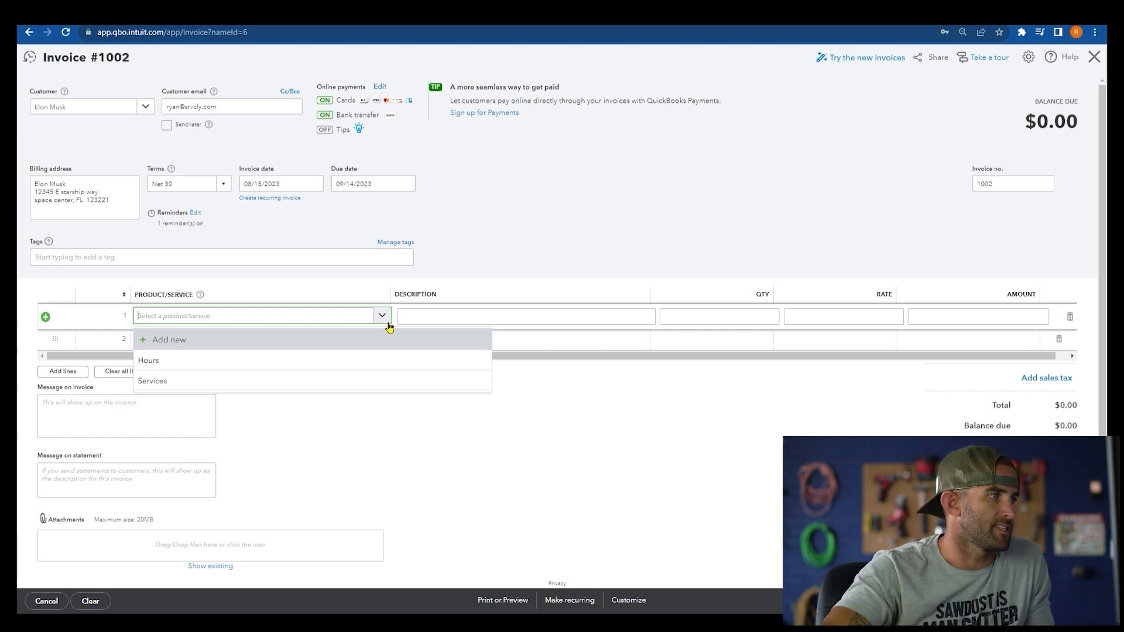
pyautogui.click(164, 347)
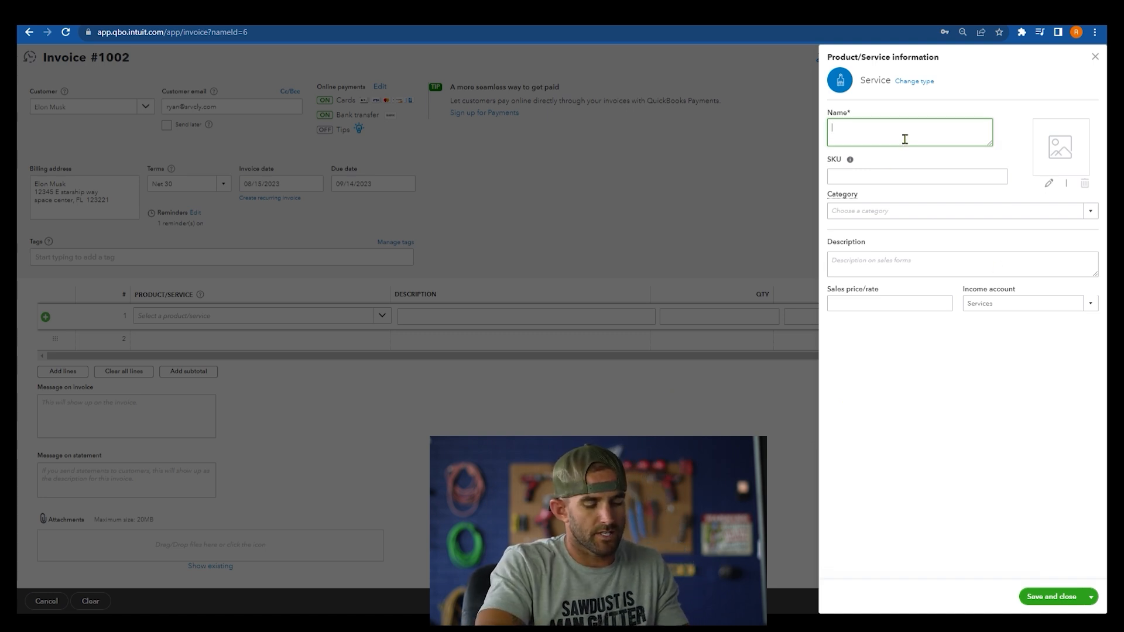
pyautogui.write('Install')
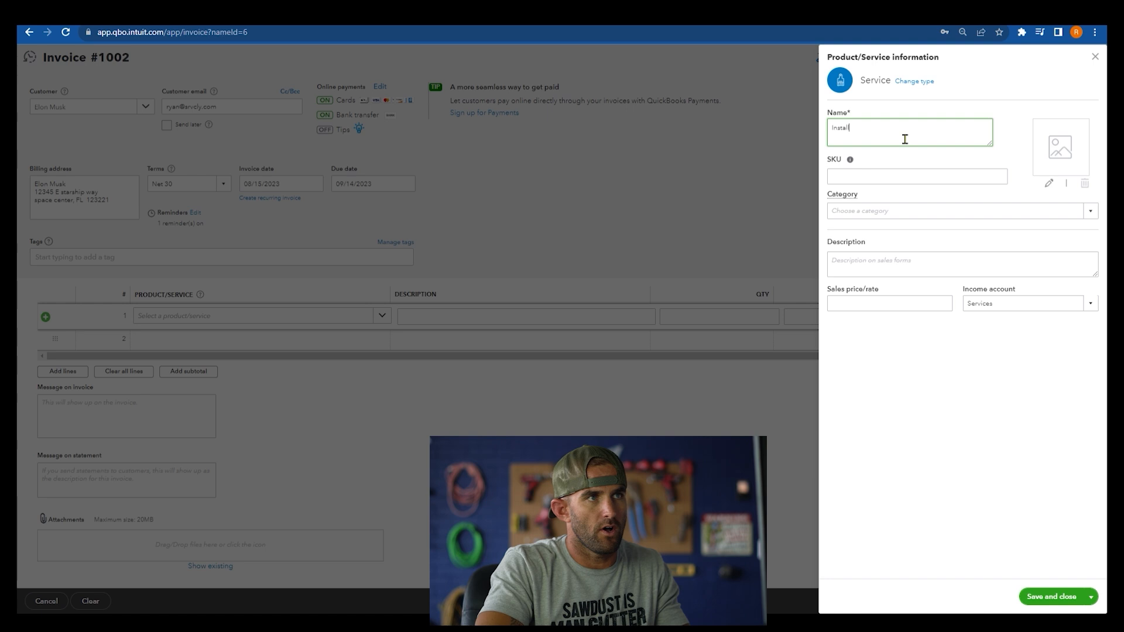
pyautogui.write('ed')
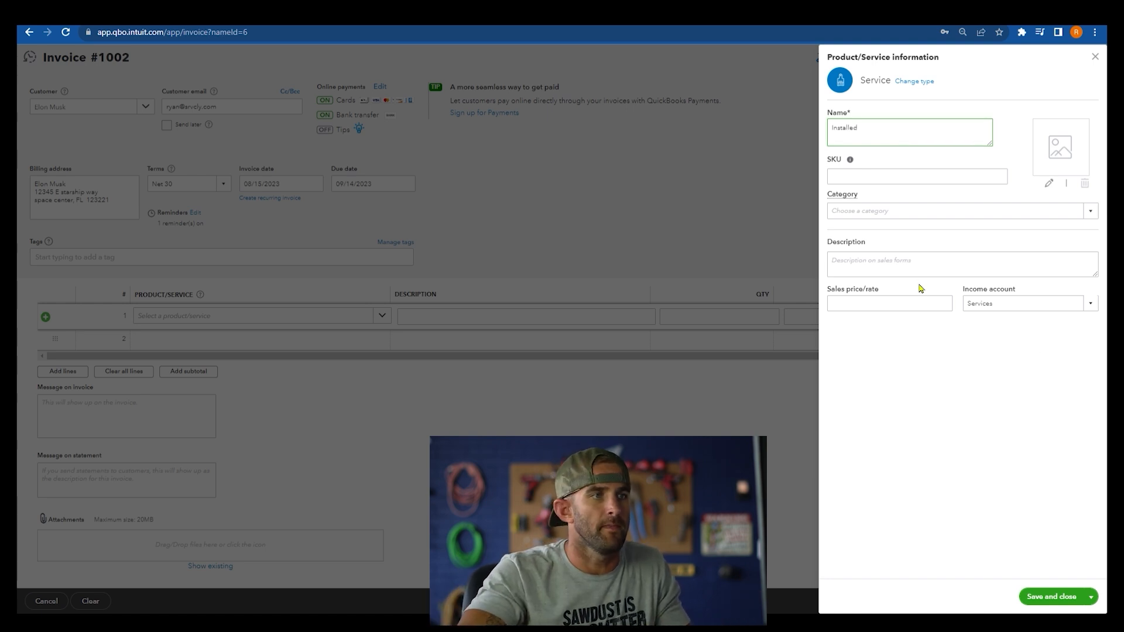
pyautogui.click(919, 312)
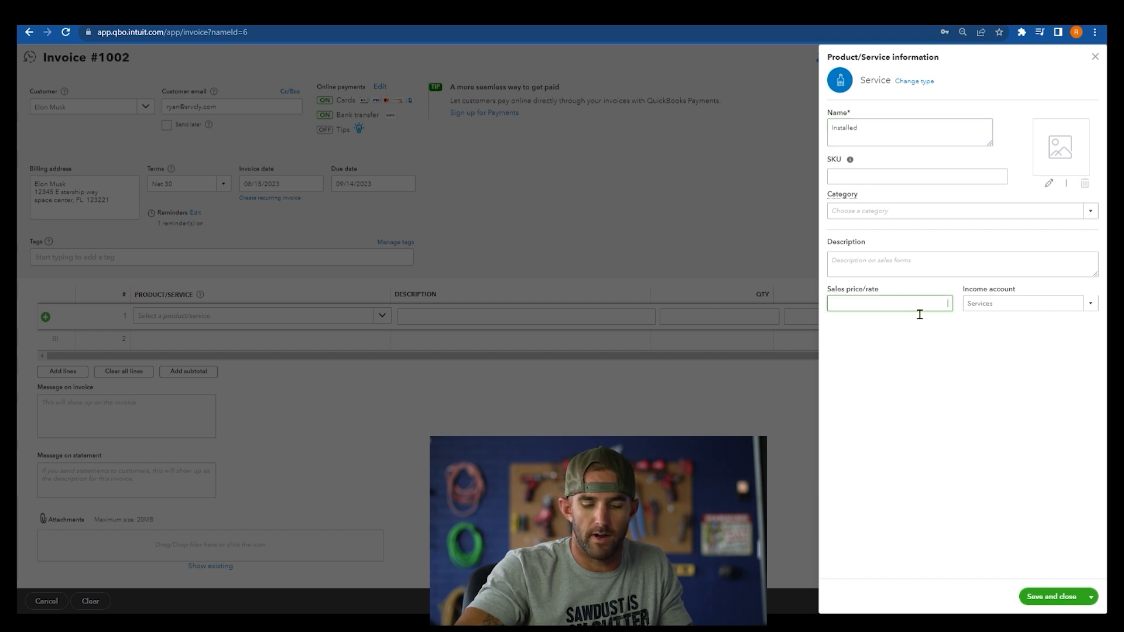
pyautogui.write('130.00')
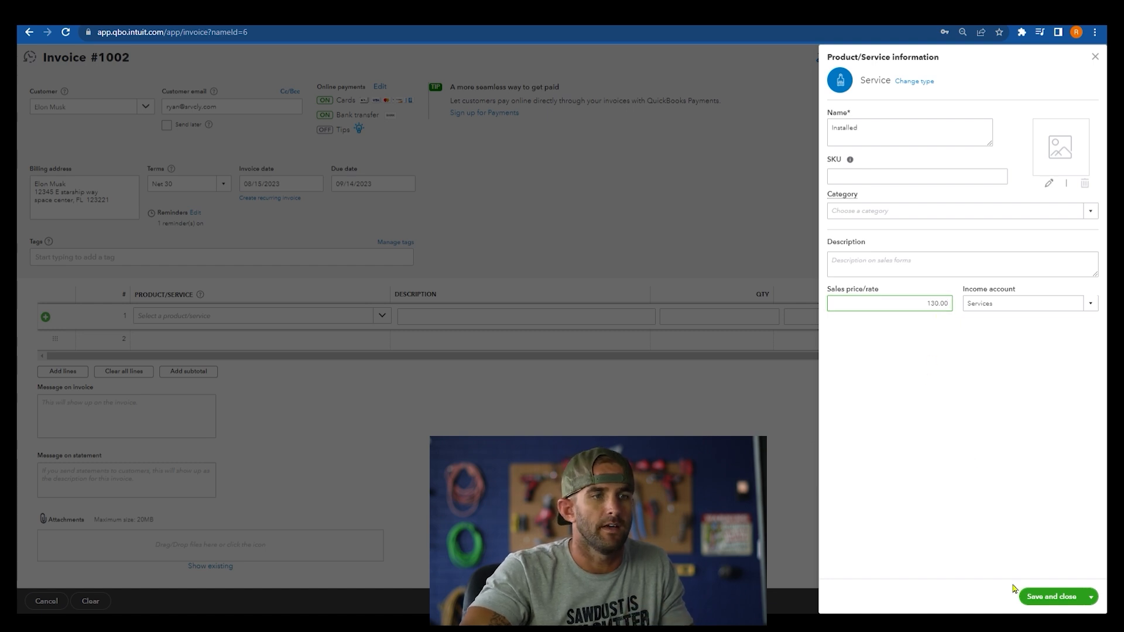
pyautogui.click(1047, 596)
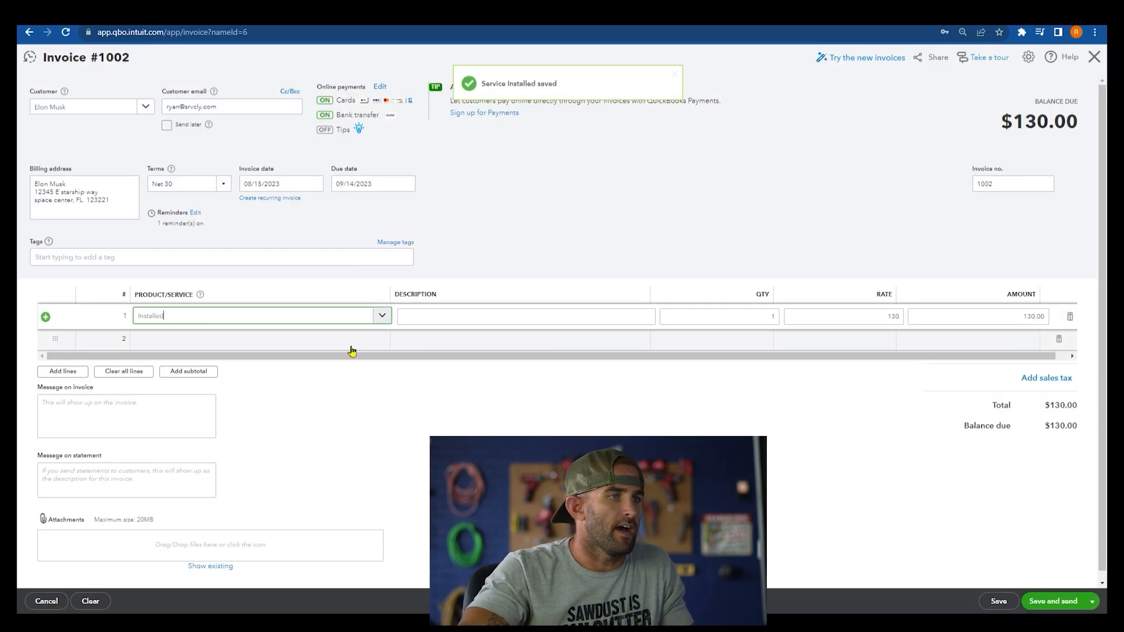
# - Delete the first invoice line and add the "Installed" service again from the saved items
pyautogui.click(1071, 319)
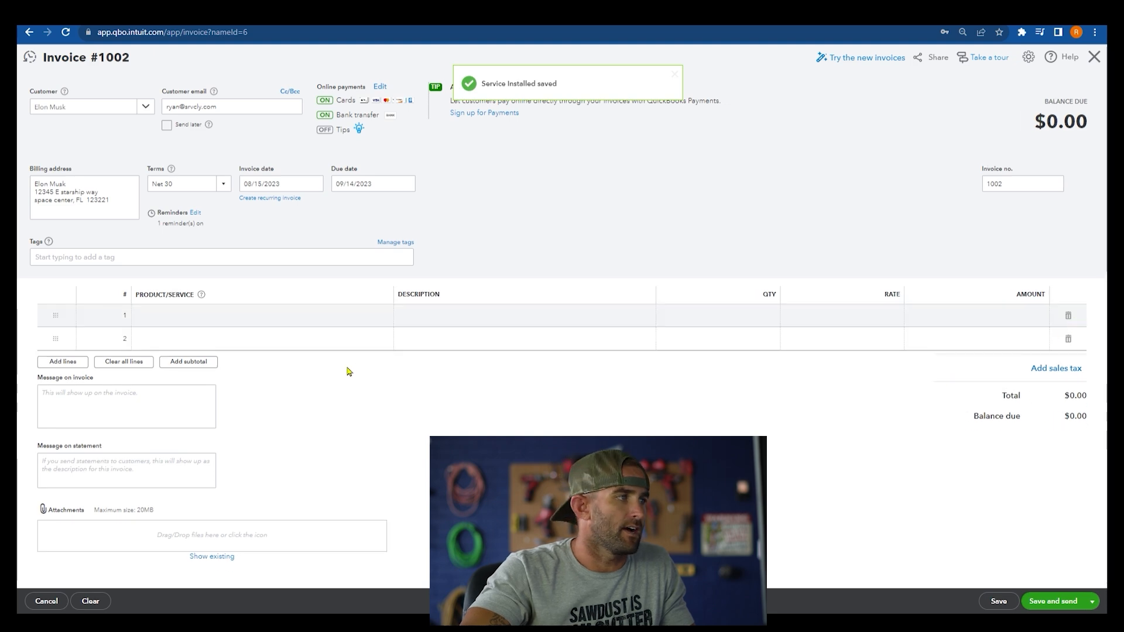
pyautogui.click(404, 321)
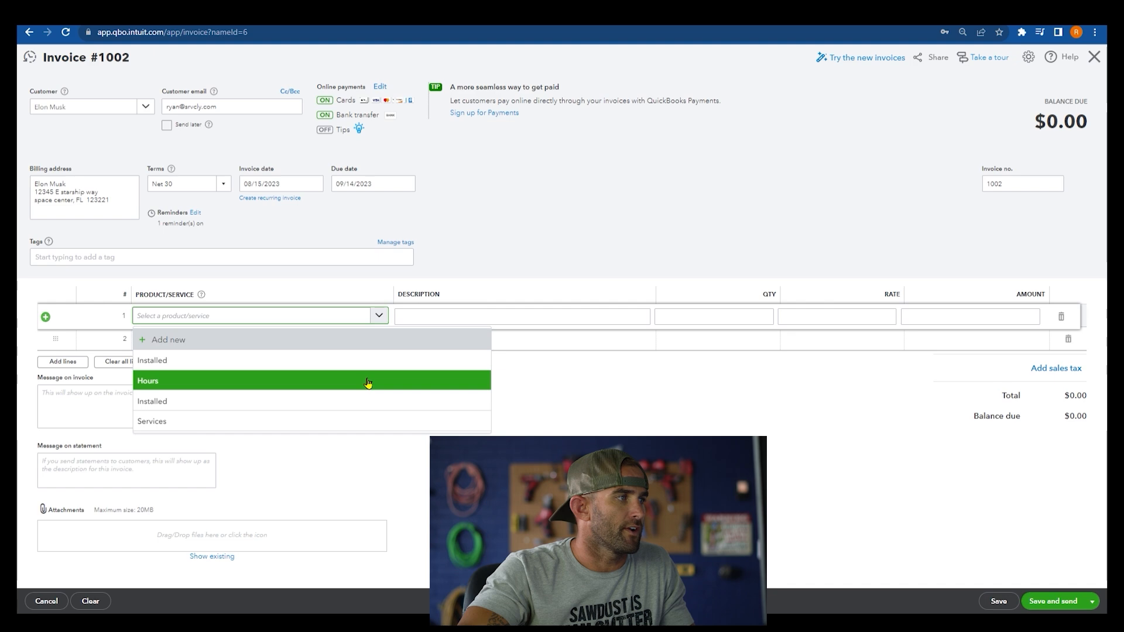
pyautogui.click(367, 372)
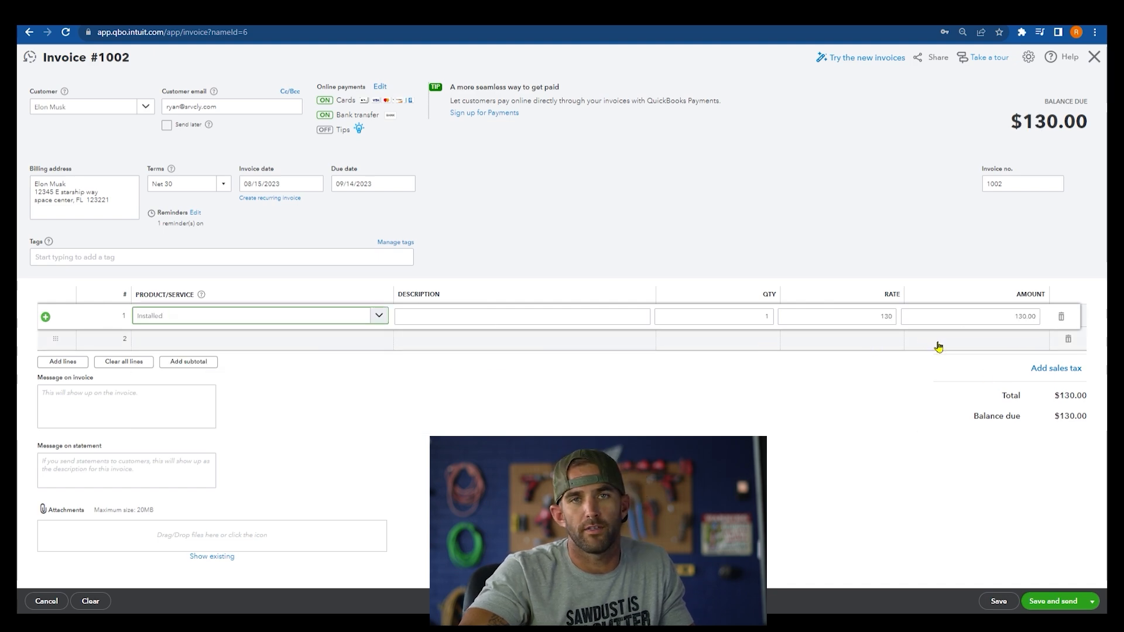
# - Leave the invoice without saving it and open the company's Products and services list
pyautogui.click(1065, 199)
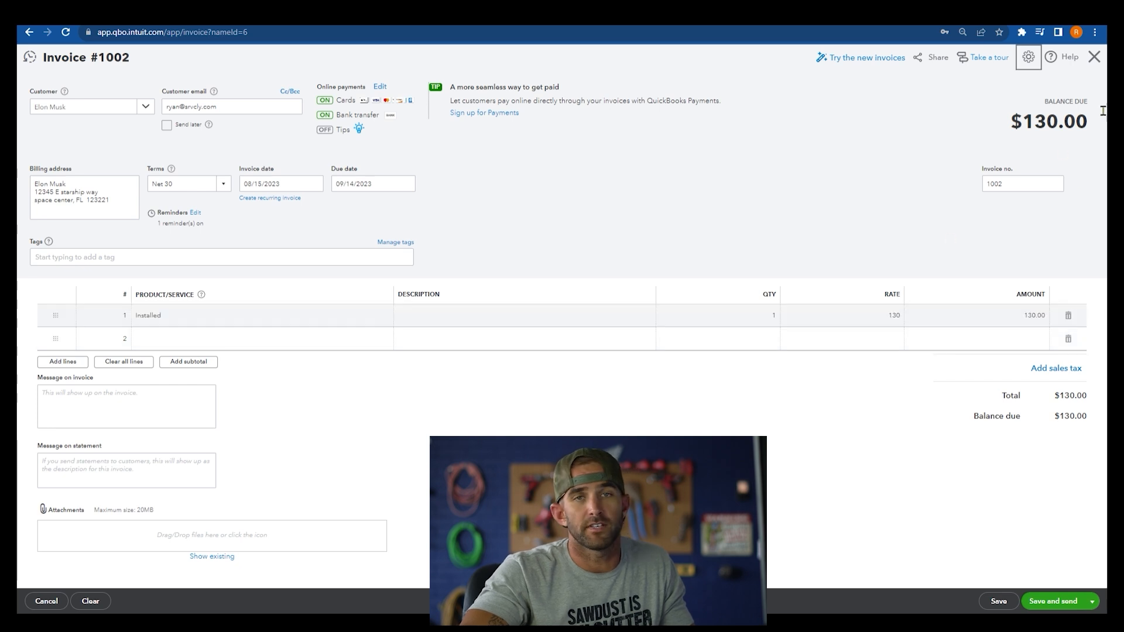
pyautogui.click(1093, 57)
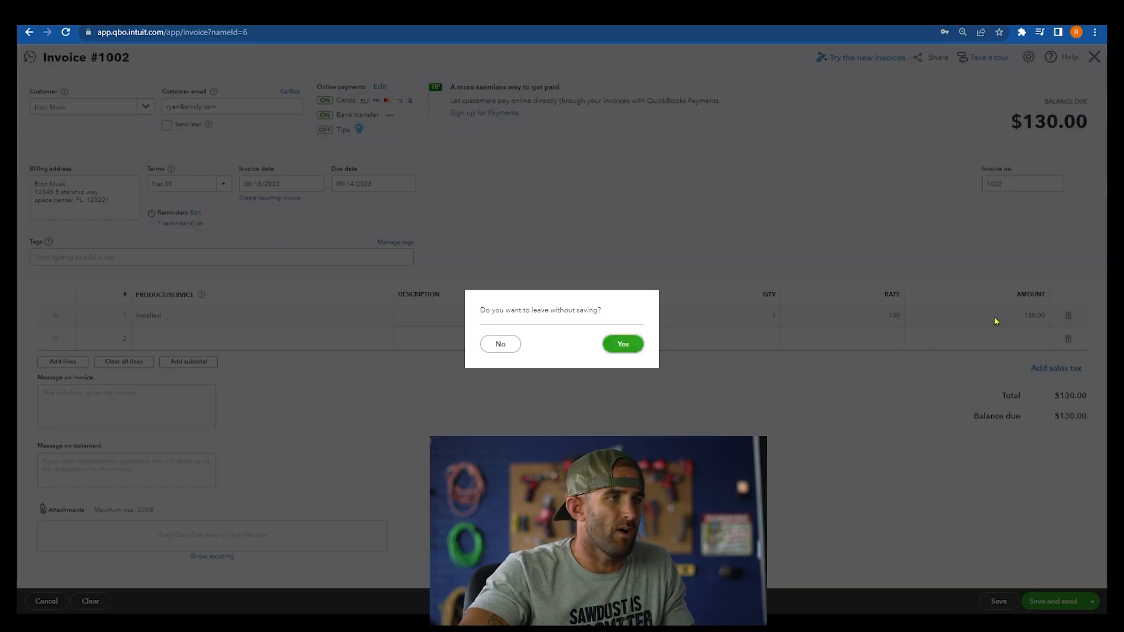
pyautogui.click(623, 344)
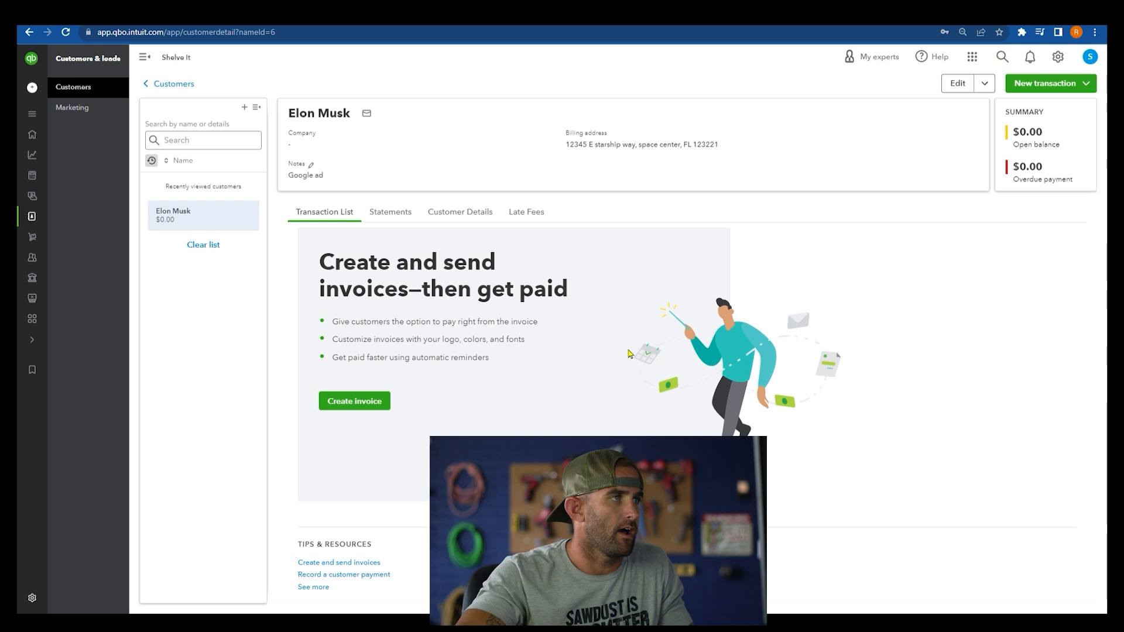
pyautogui.click(1058, 57)
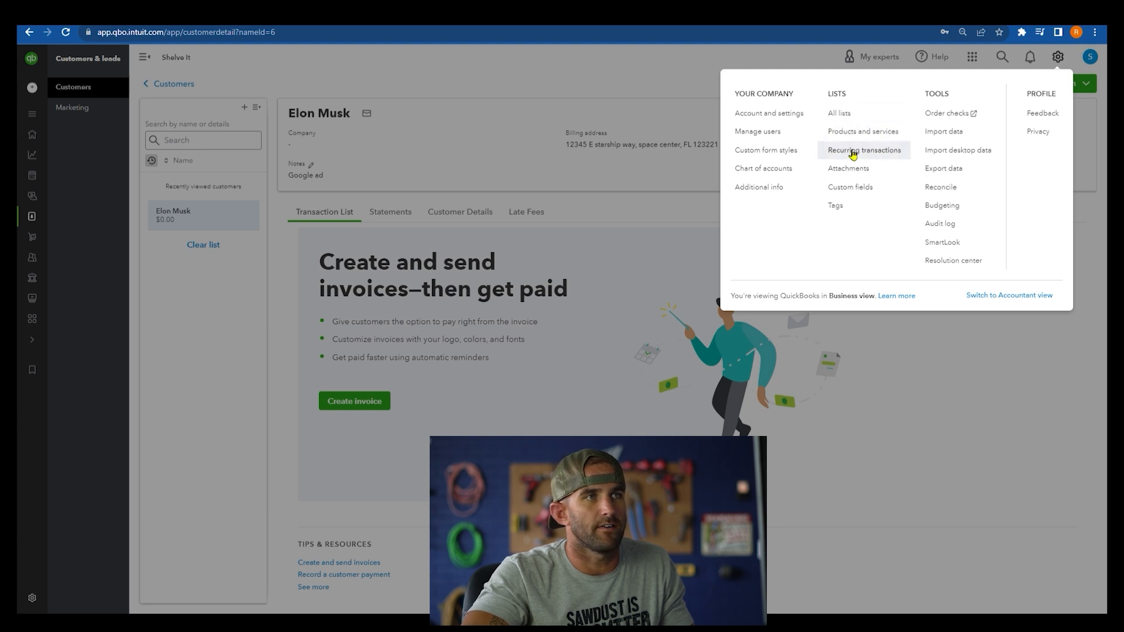
pyautogui.click(858, 132)
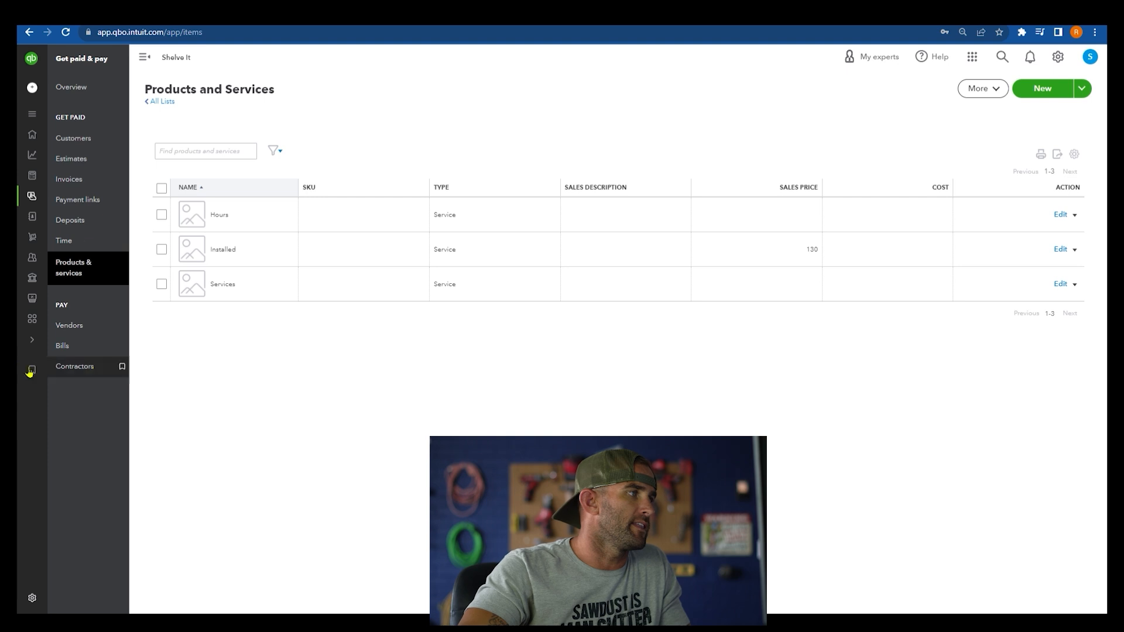
# - Return to the customer's record and start a new invoice for them
pyautogui.moveTo(124, 242)
pyautogui.click(80, 219)
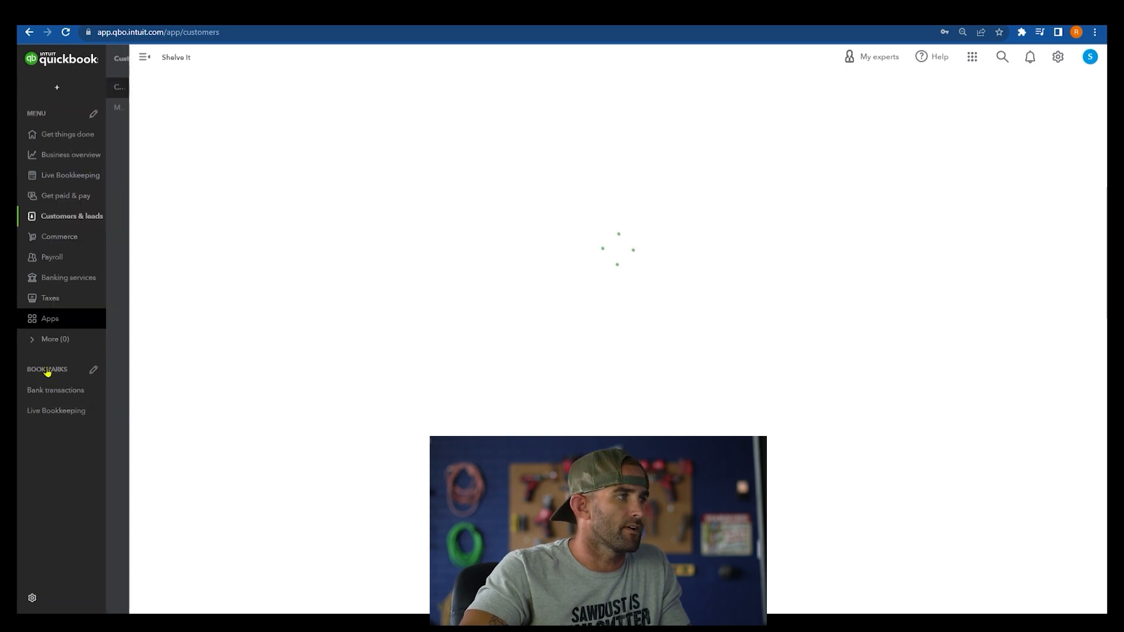
pyautogui.click(276, 260)
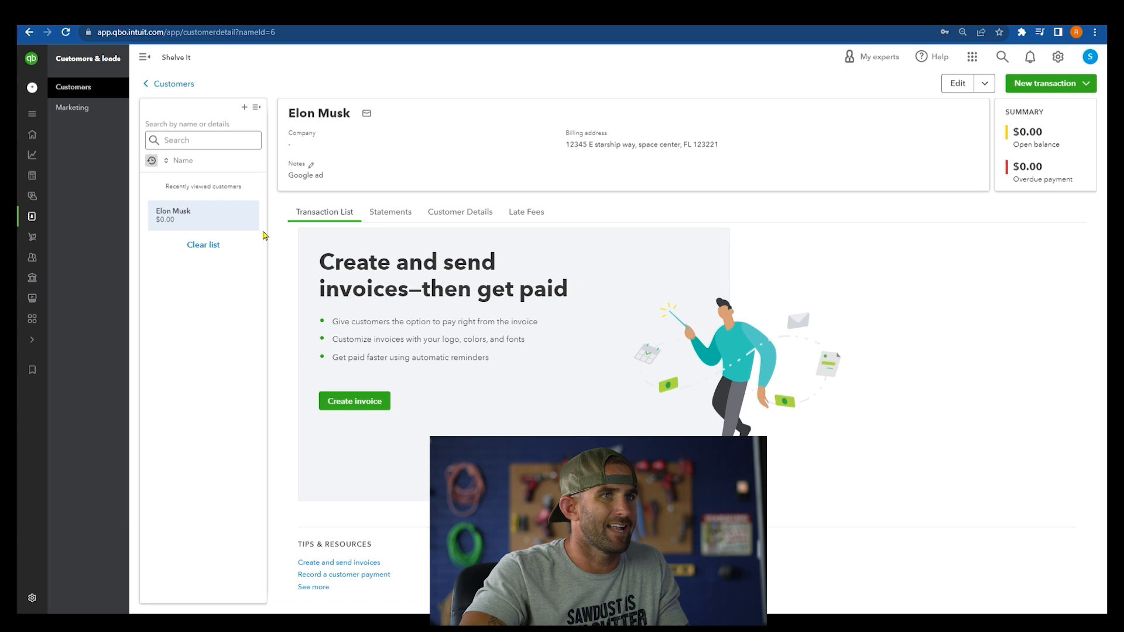
pyautogui.click(1081, 83)
pyautogui.click(1028, 107)
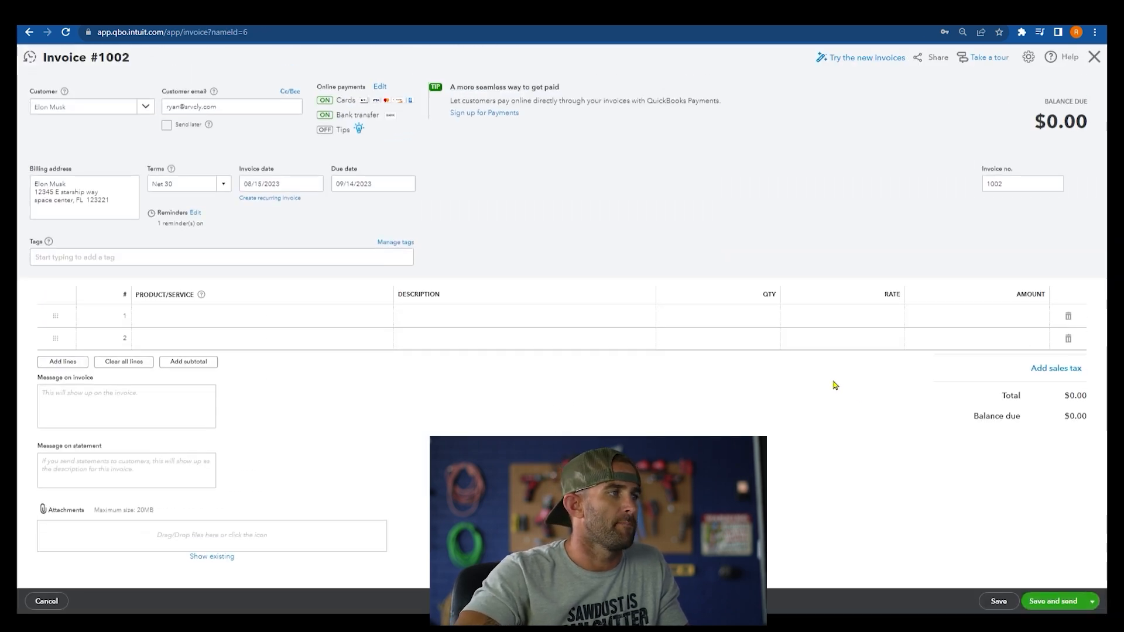
# - Add the saved "Installed" service to the first line of the new invoice
pyautogui.click(309, 317)
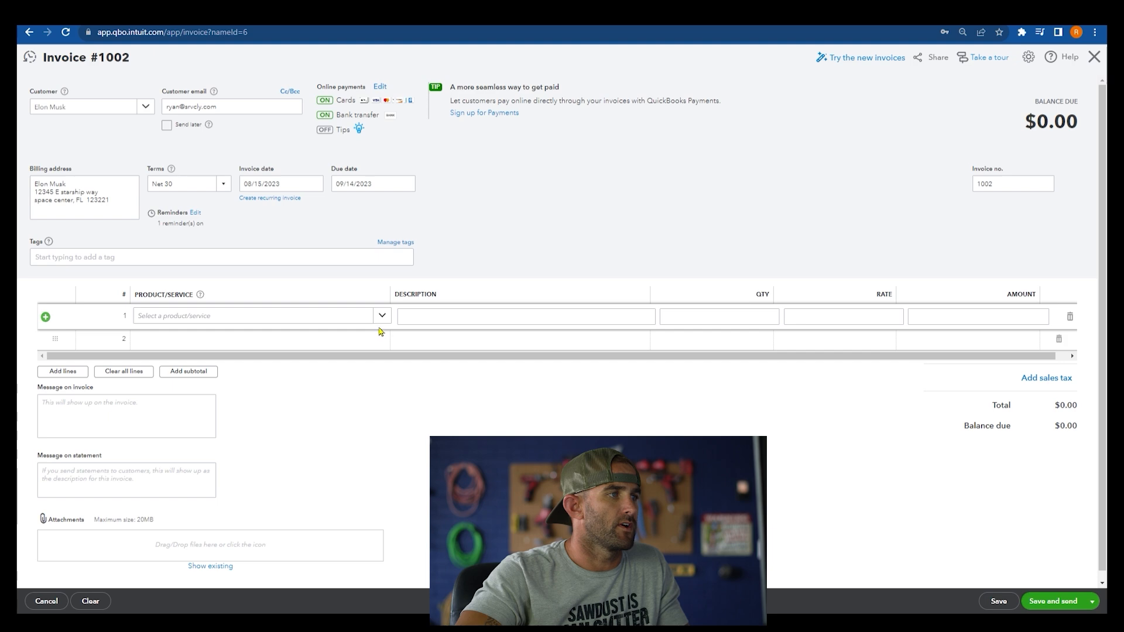
pyautogui.click(381, 316)
pyautogui.click(333, 382)
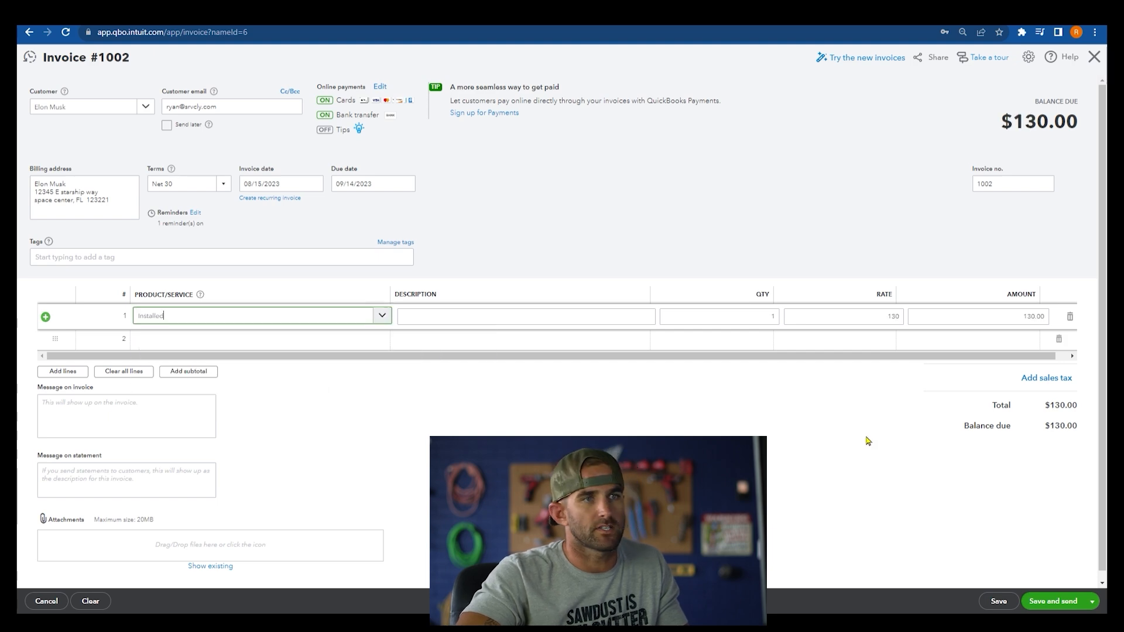
# - On the second line, create the non-inventory item "Shelf part" priced at 50.00, with description "parts for shelfs" and quantity 5
pyautogui.click(348, 339)
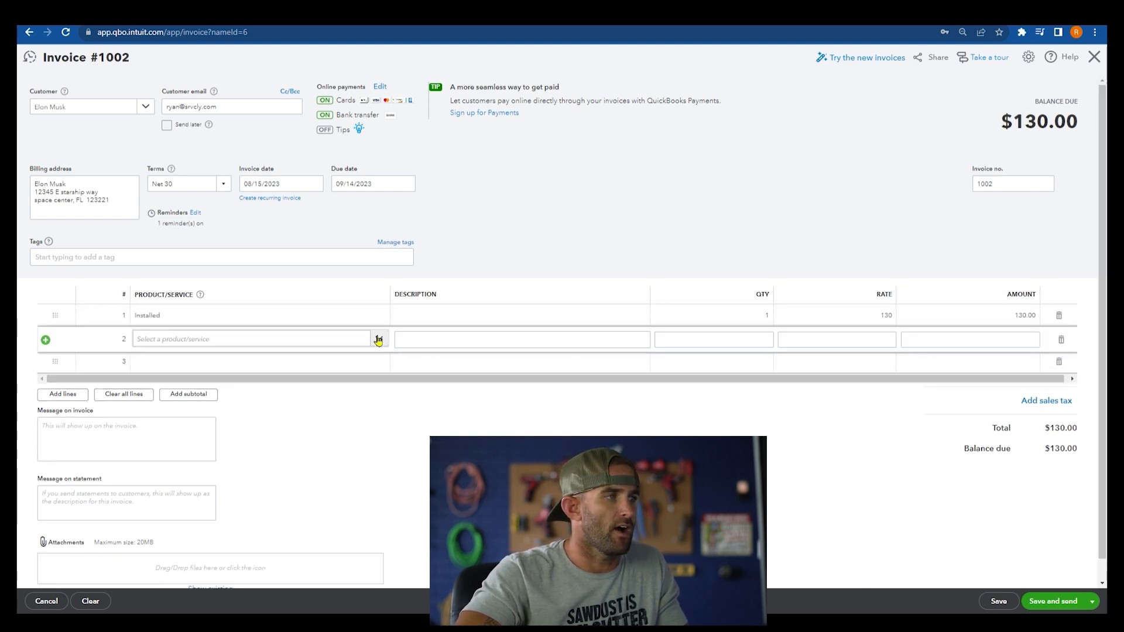
pyautogui.click(379, 338)
pyautogui.click(243, 366)
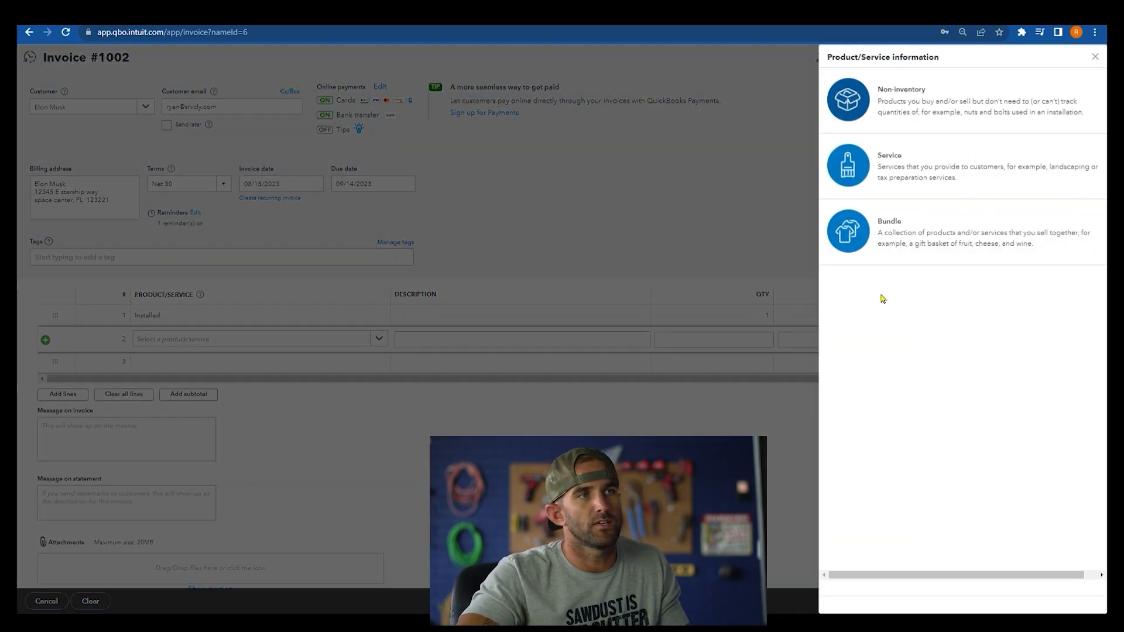
pyautogui.click(905, 107)
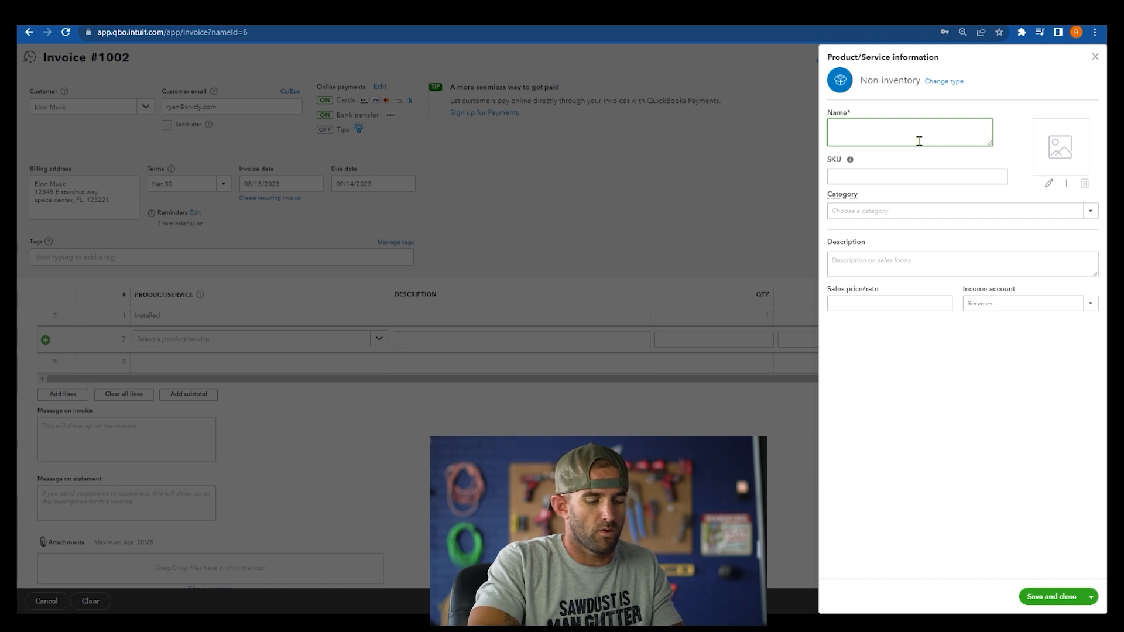
pyautogui.write('Shel')
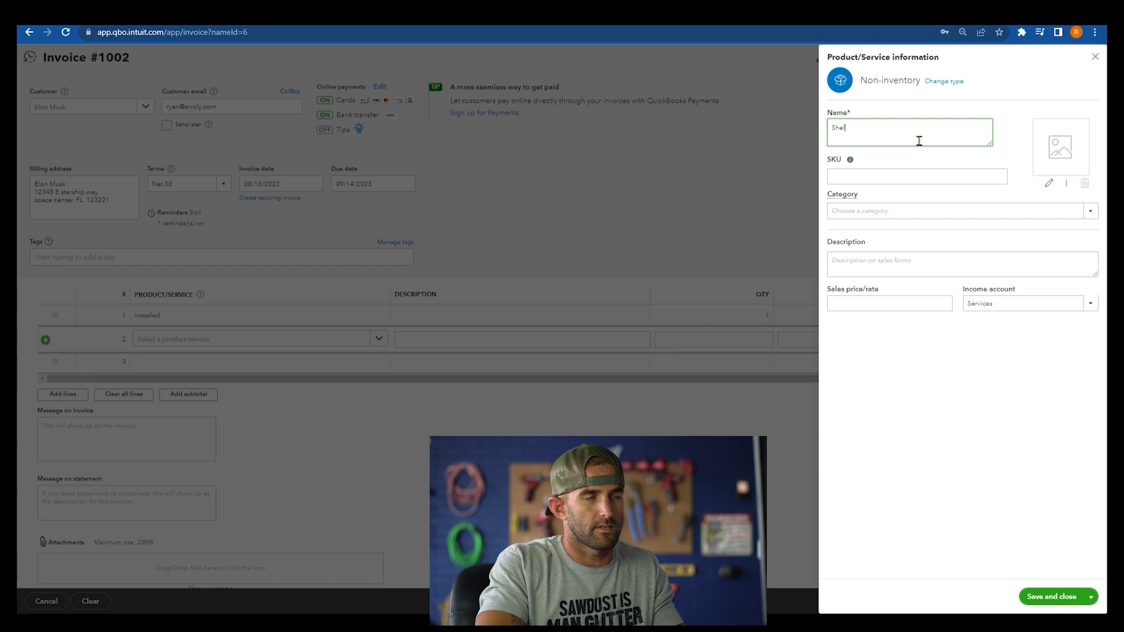
pyautogui.write('f part')
pyautogui.click(921, 313)
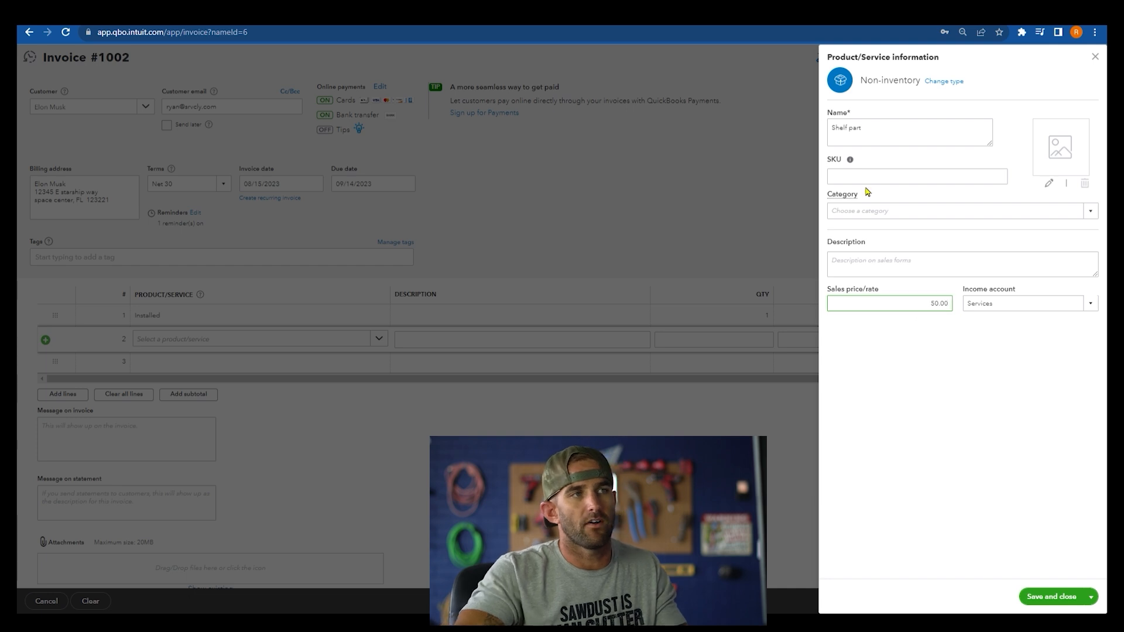
pyautogui.click(1053, 596)
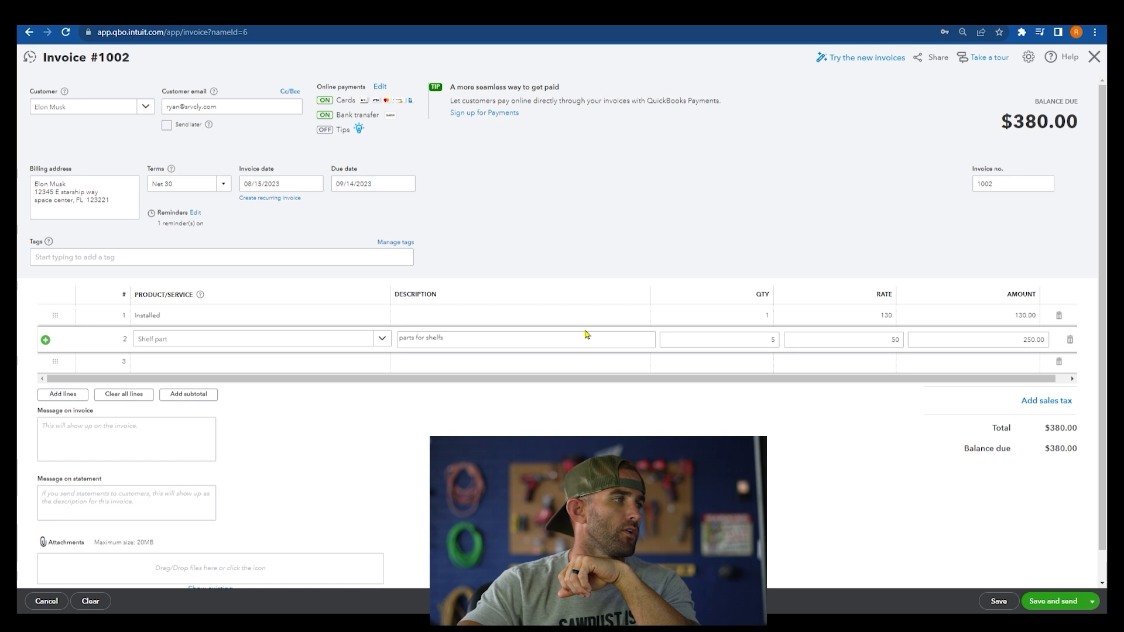
# - On the invoice's third line, create and add a new service item named "monthly service" with a sales price of 125.00
pyautogui.click(379, 366)
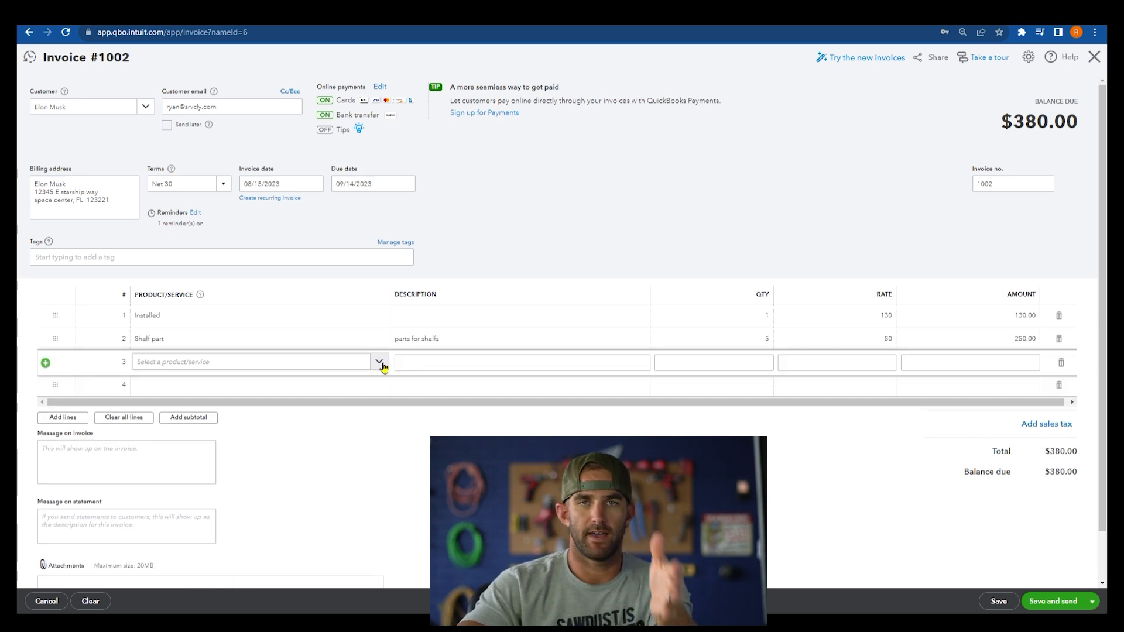
pyautogui.click(380, 364)
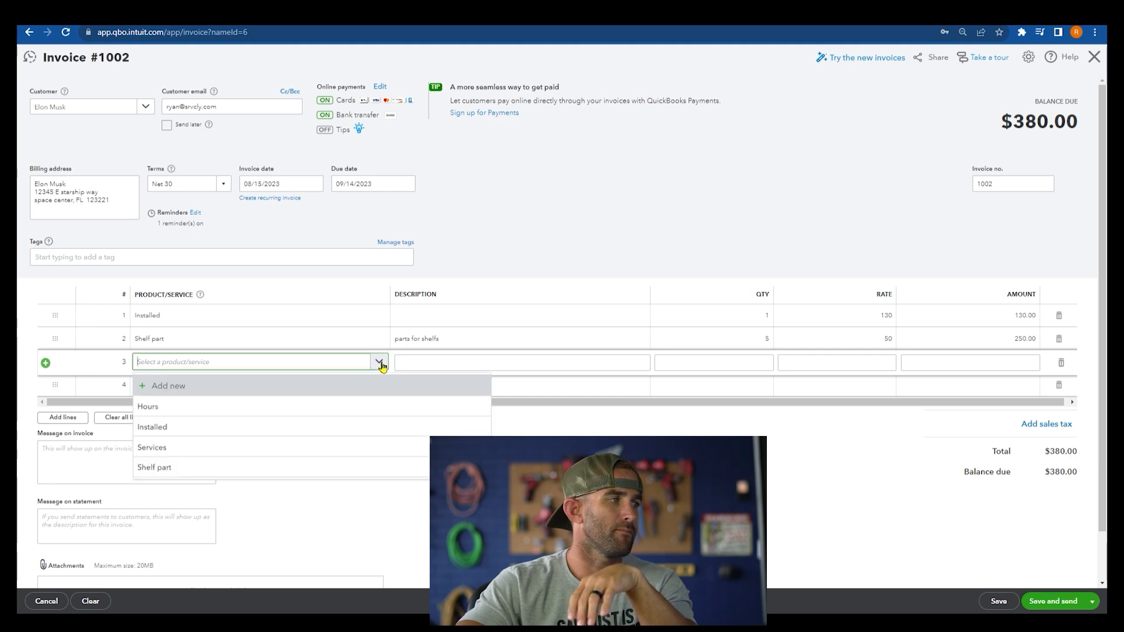
pyautogui.click(327, 385)
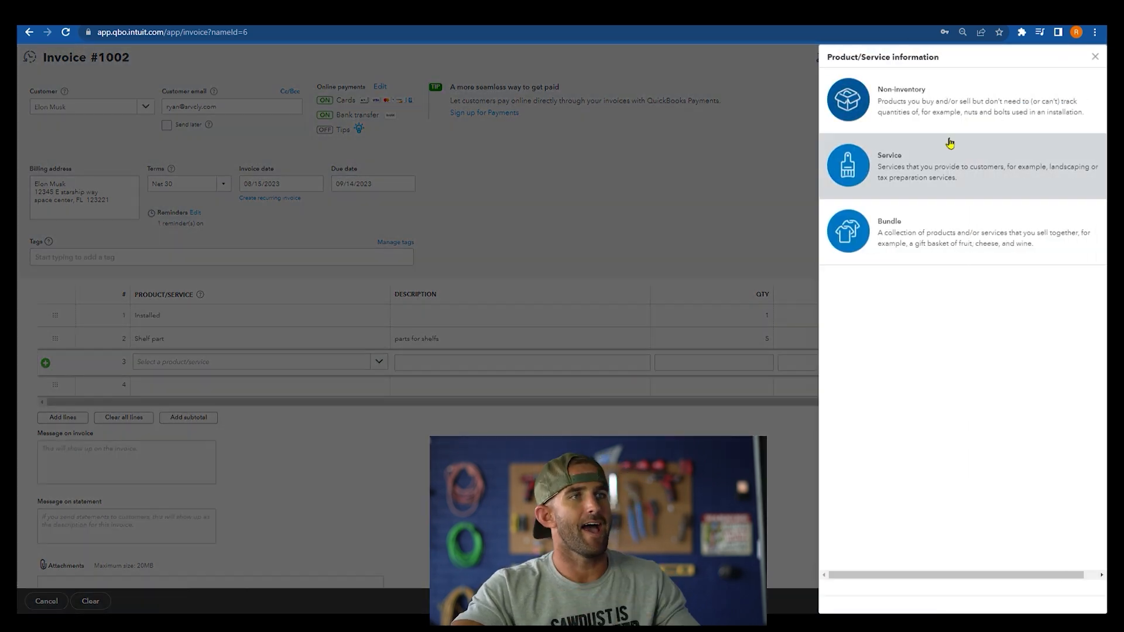
pyautogui.click(965, 165)
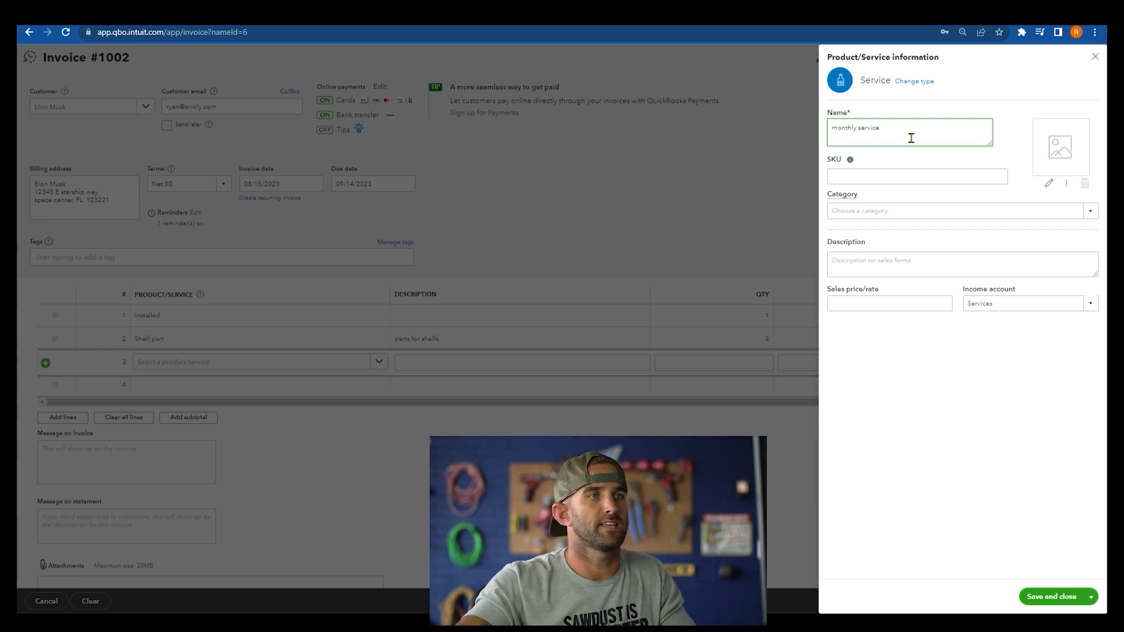
pyautogui.click(915, 308)
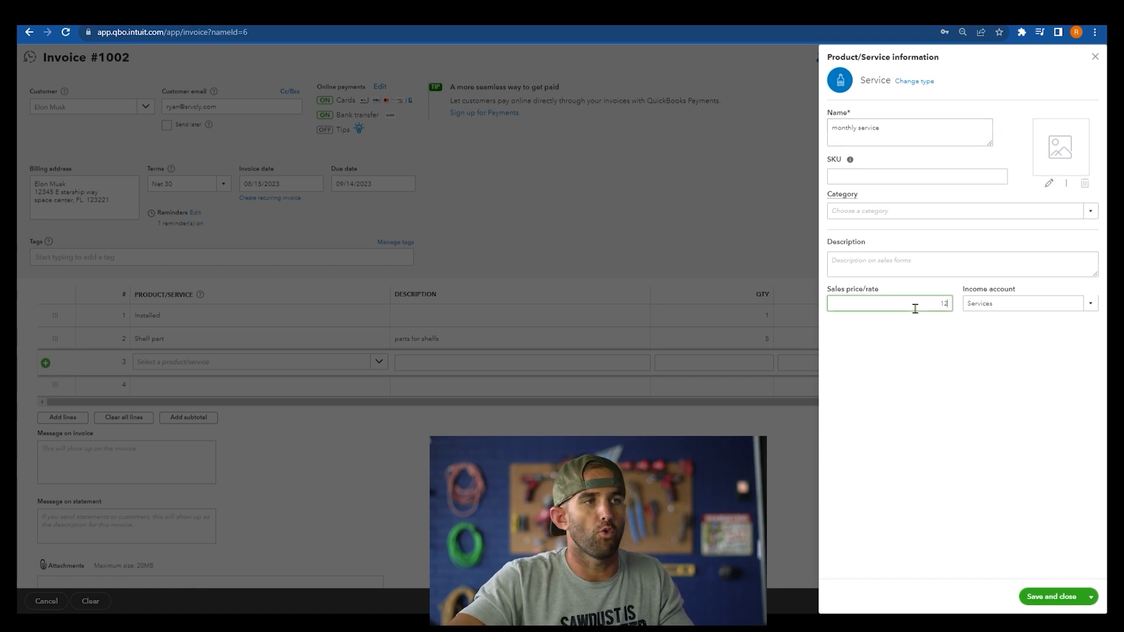
pyautogui.write('125')
pyautogui.click(884, 387)
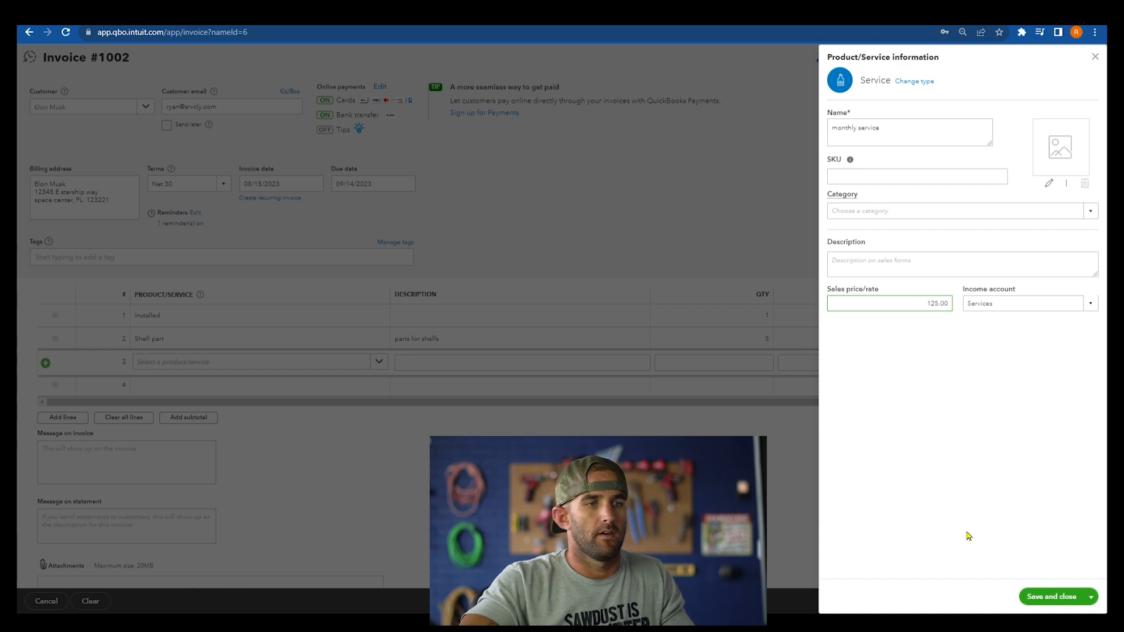
pyautogui.click(1052, 597)
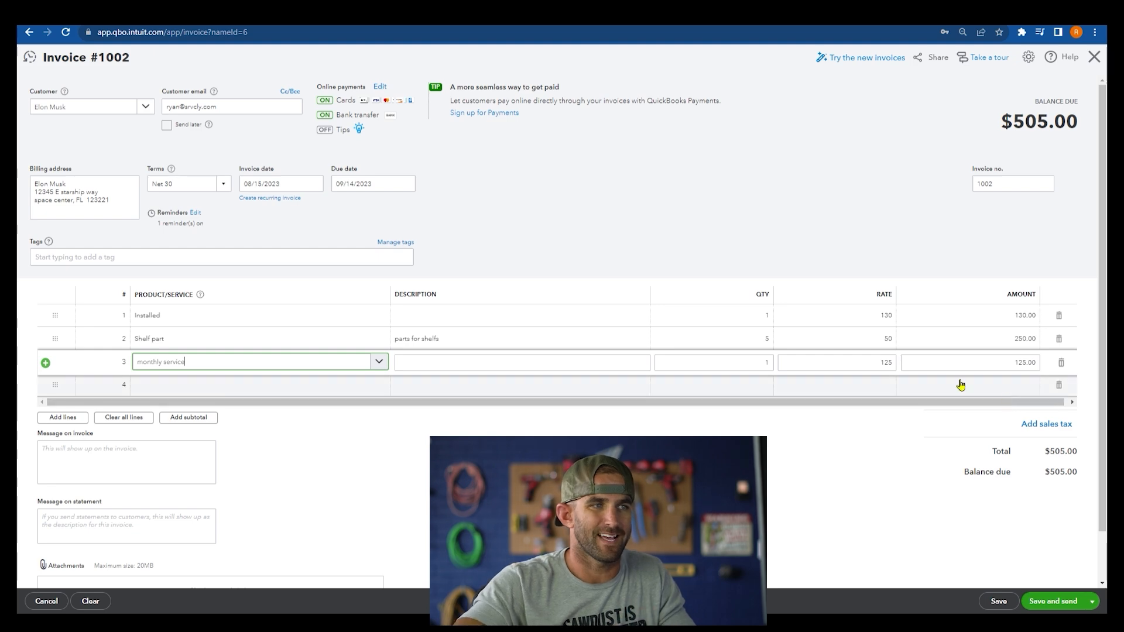
pyautogui.click(764, 366)
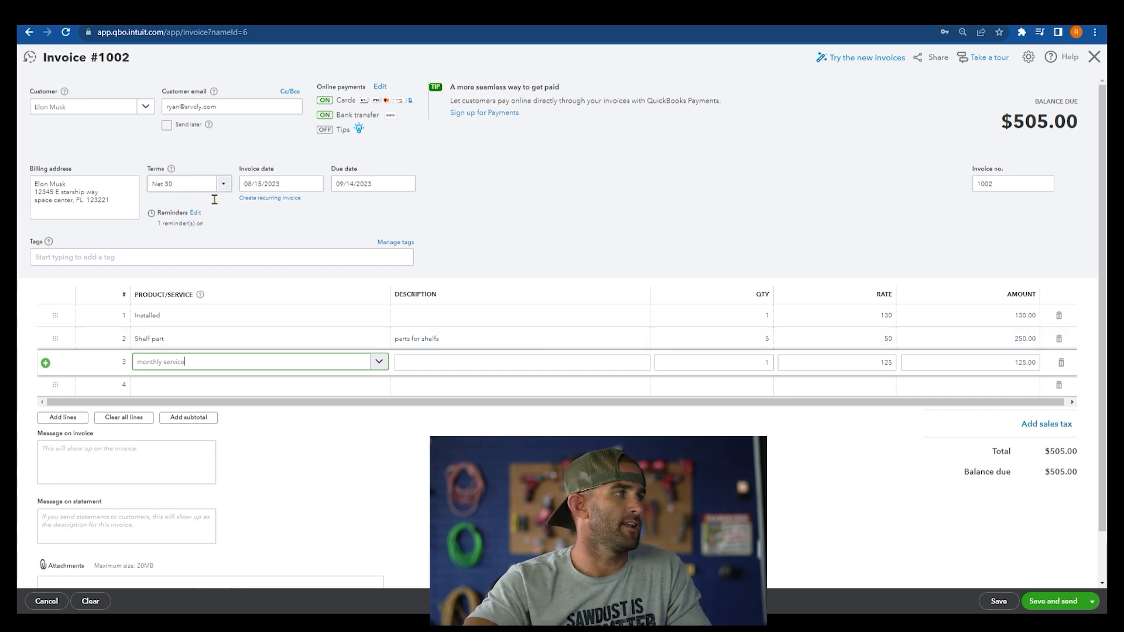
# - Set the invoice terms to Due on receipt, then email the invoice and return to the customer's record
pyautogui.click(224, 184)
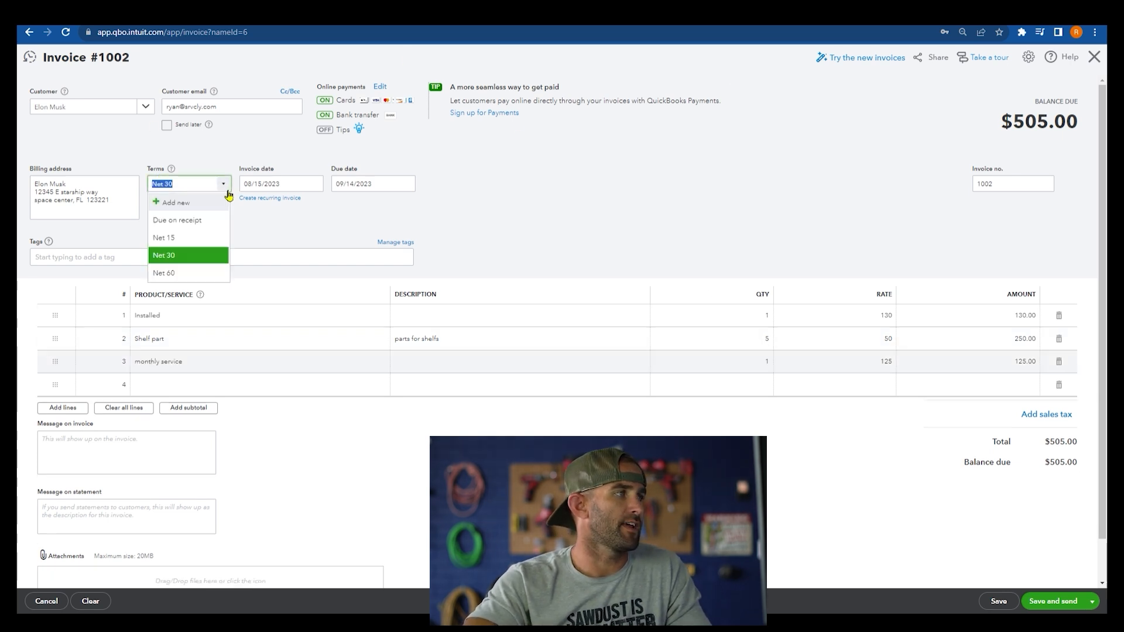
pyautogui.click(177, 220)
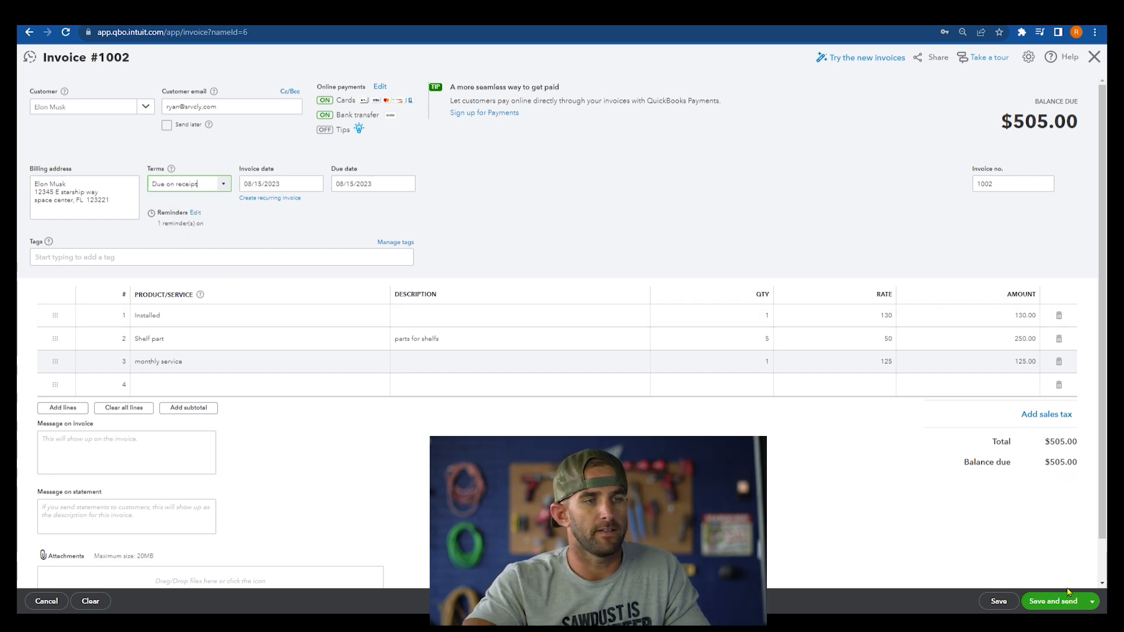
pyautogui.click(1062, 606)
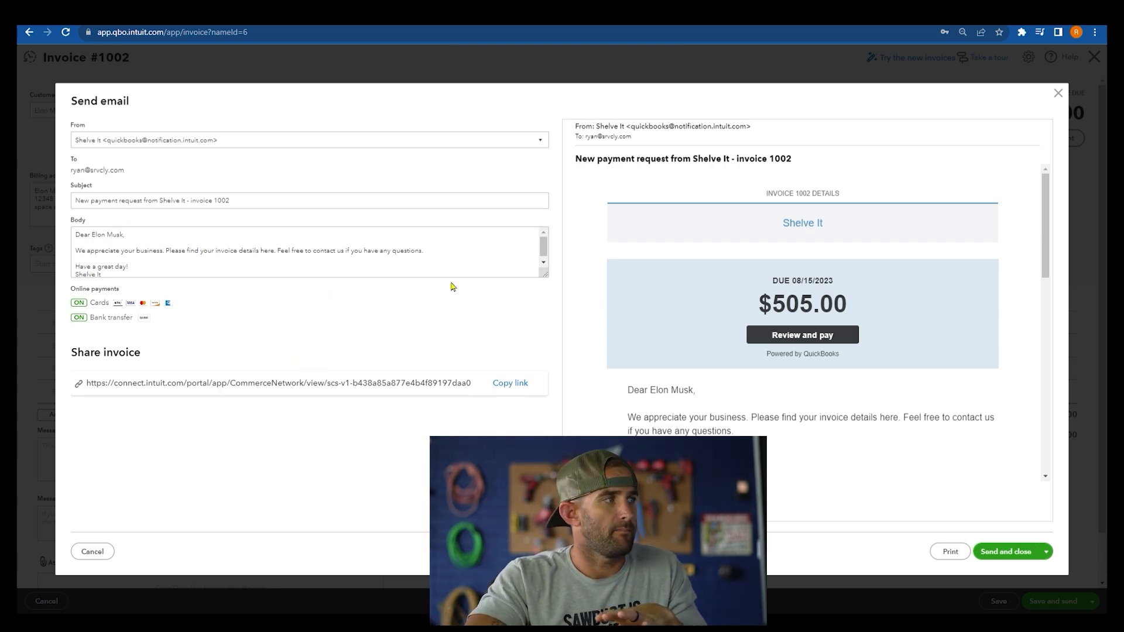
pyautogui.click(1014, 561)
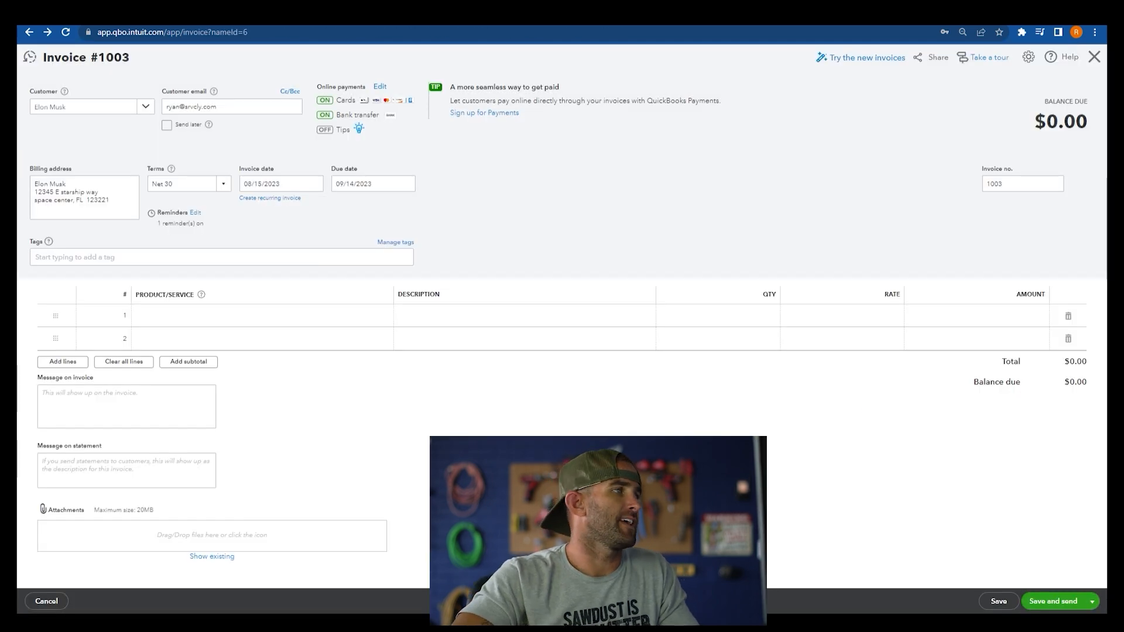
pyautogui.click(1100, 60)
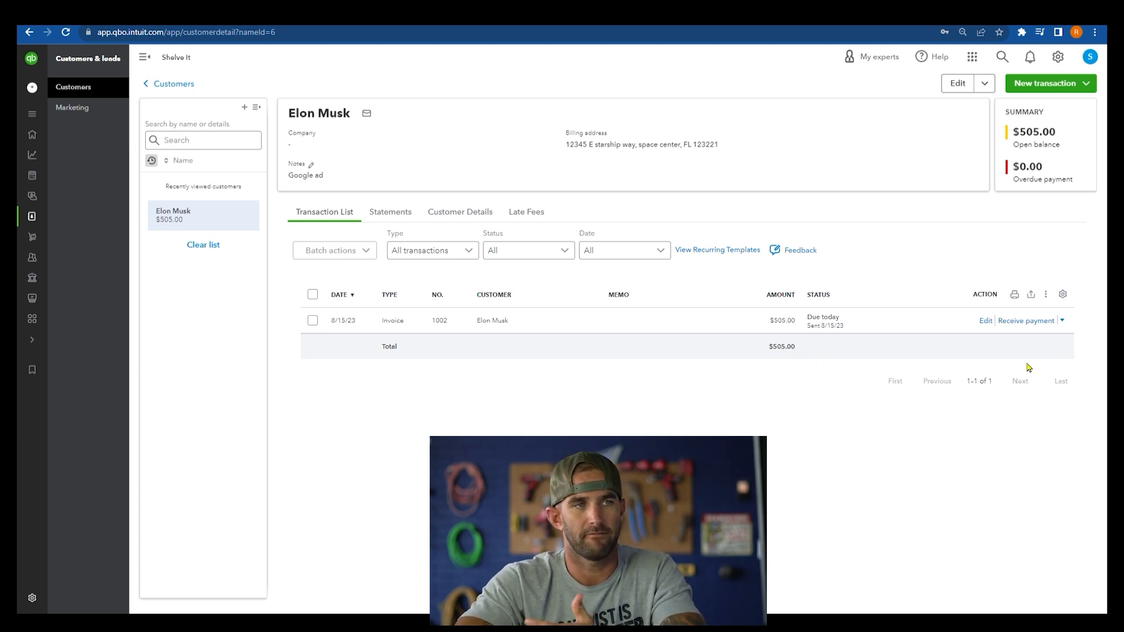
# - Record the customer's full payment of invoice 1002 by Check with reference number 69, then save and close it
pyautogui.click(1024, 326)
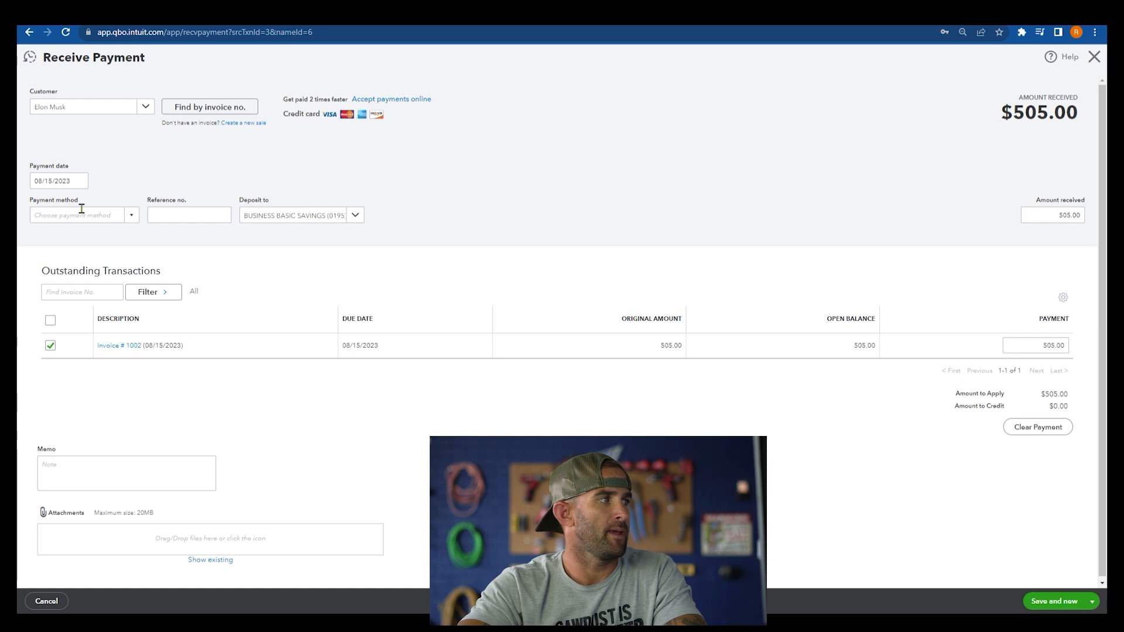
pyautogui.click(132, 215)
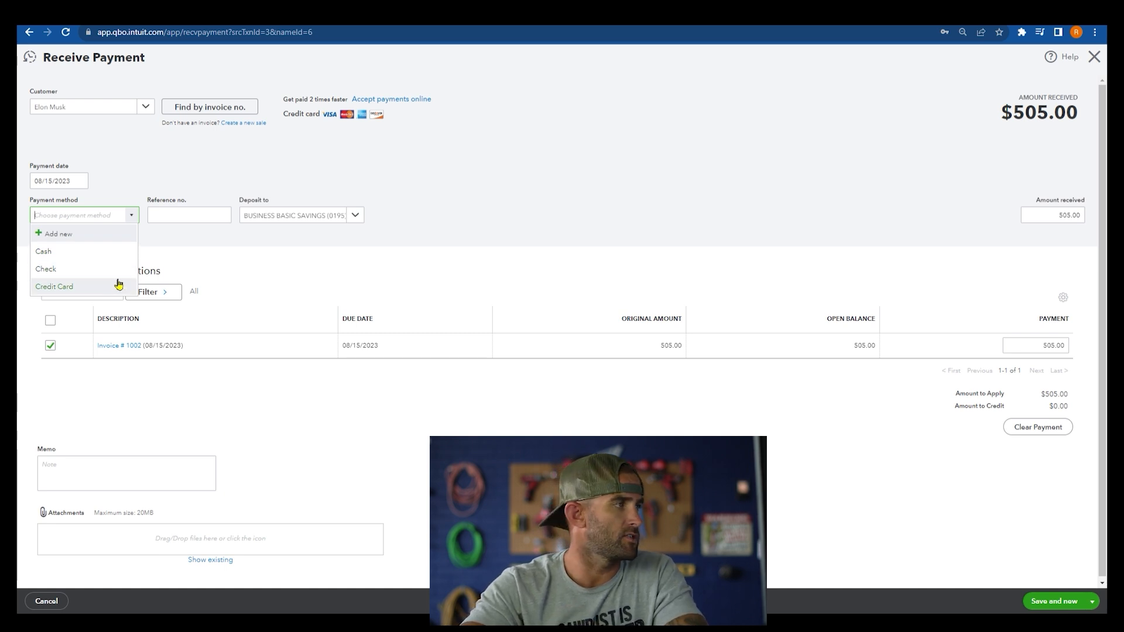
pyautogui.click(83, 270)
pyautogui.press('Tab')
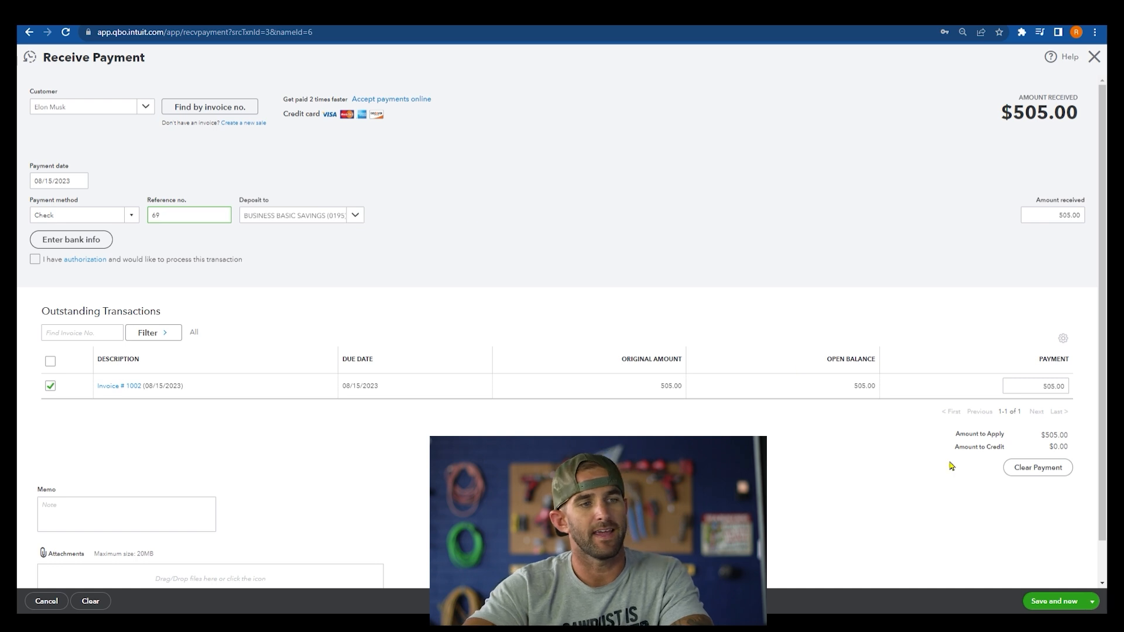
pyautogui.click(1091, 601)
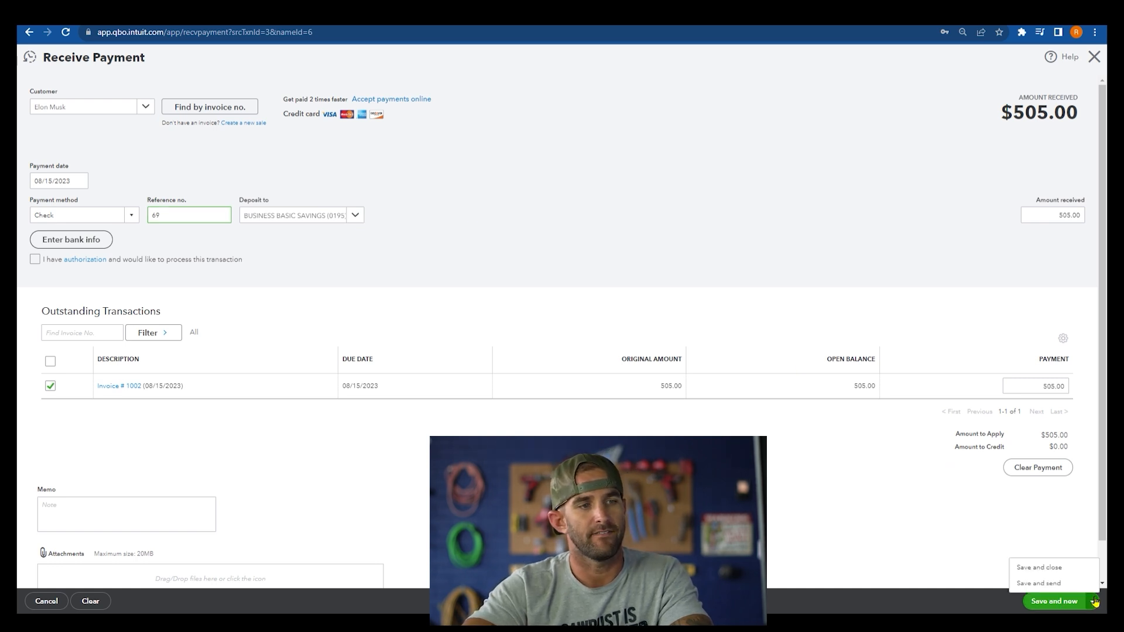
pyautogui.click(1061, 568)
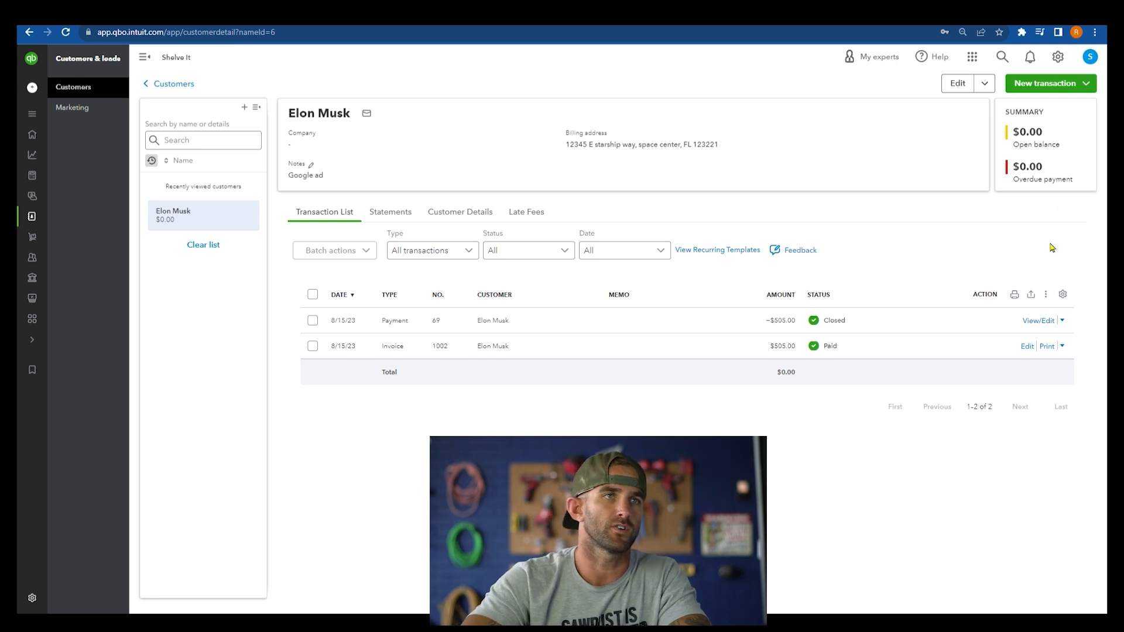
# - Open the Products and services list and try to make the "Hours" service inactive
pyautogui.click(1058, 56)
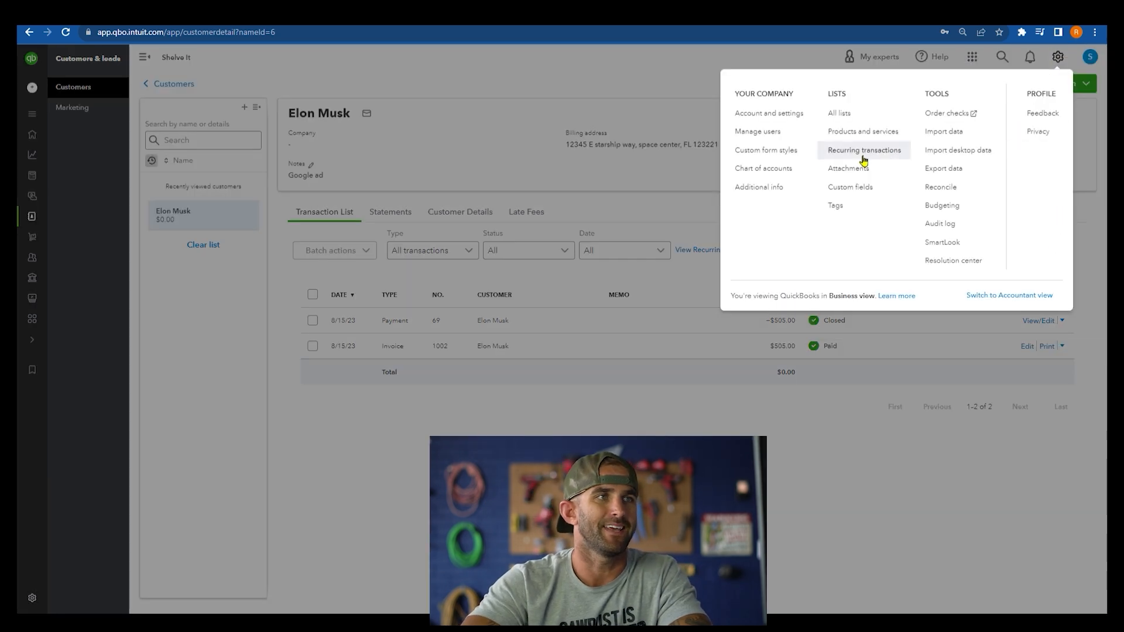
pyautogui.click(863, 132)
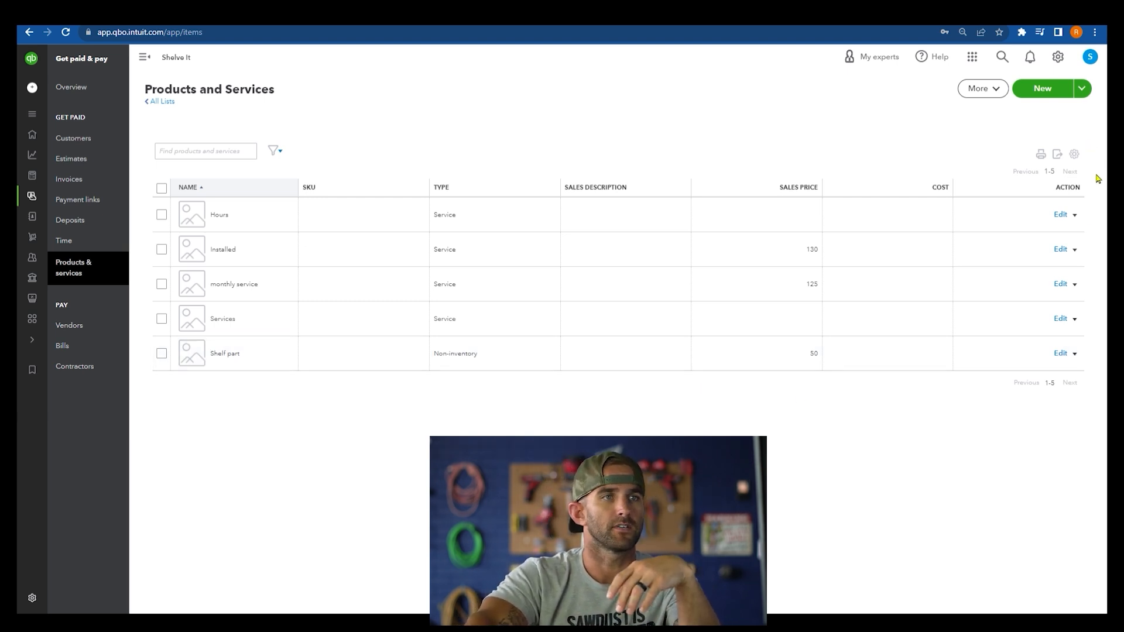
pyautogui.click(1074, 214)
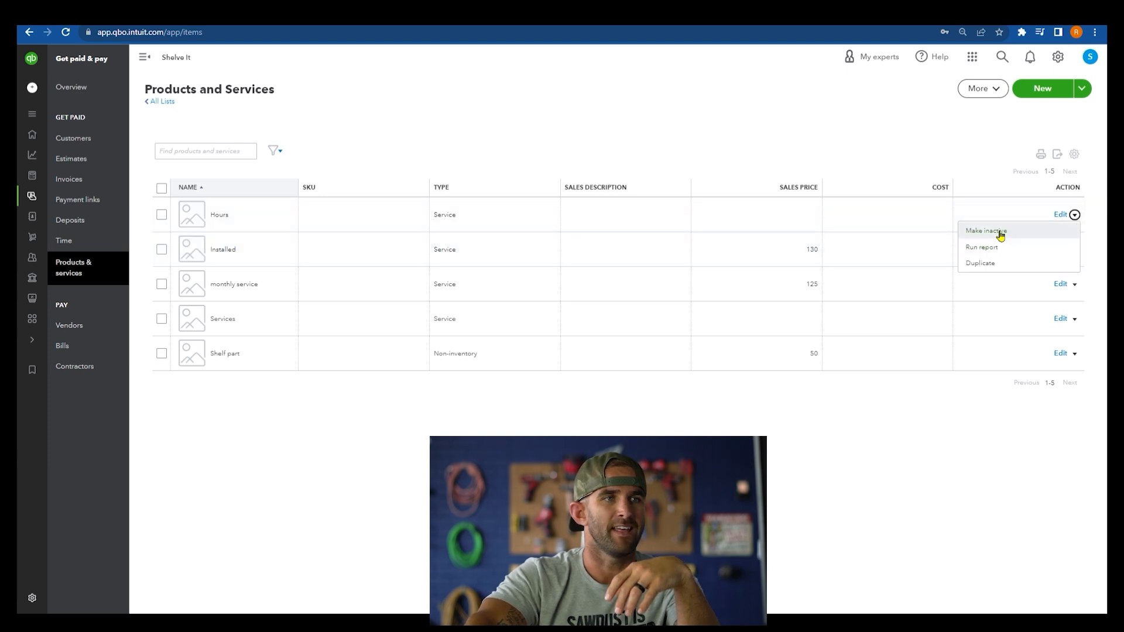
pyautogui.click(994, 231)
pyautogui.click(640, 361)
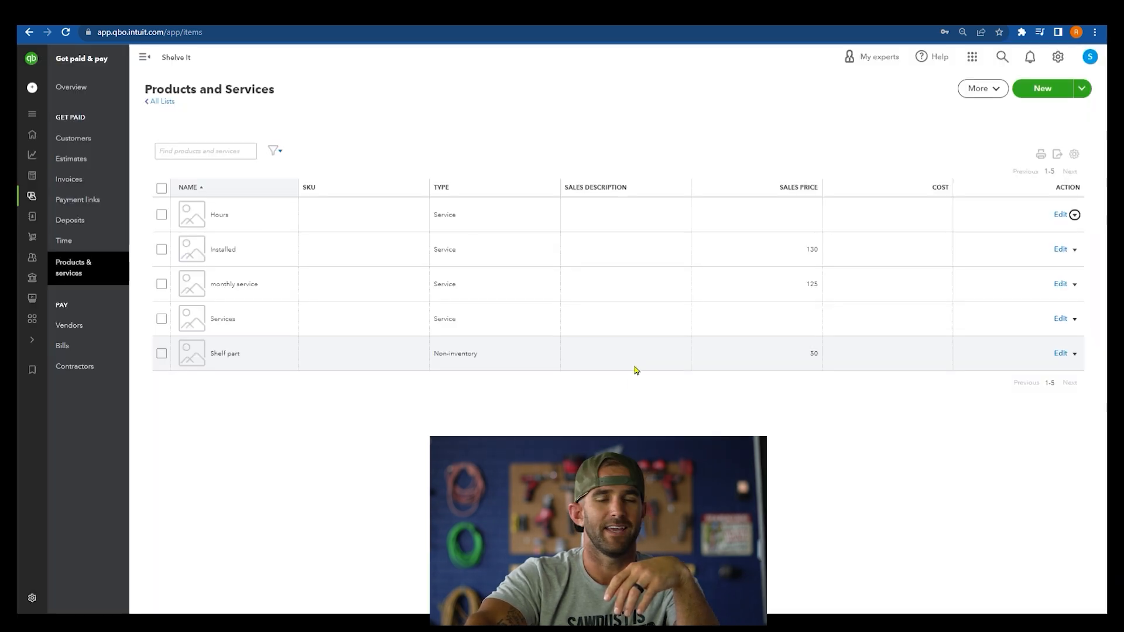
pyautogui.click(561, 361)
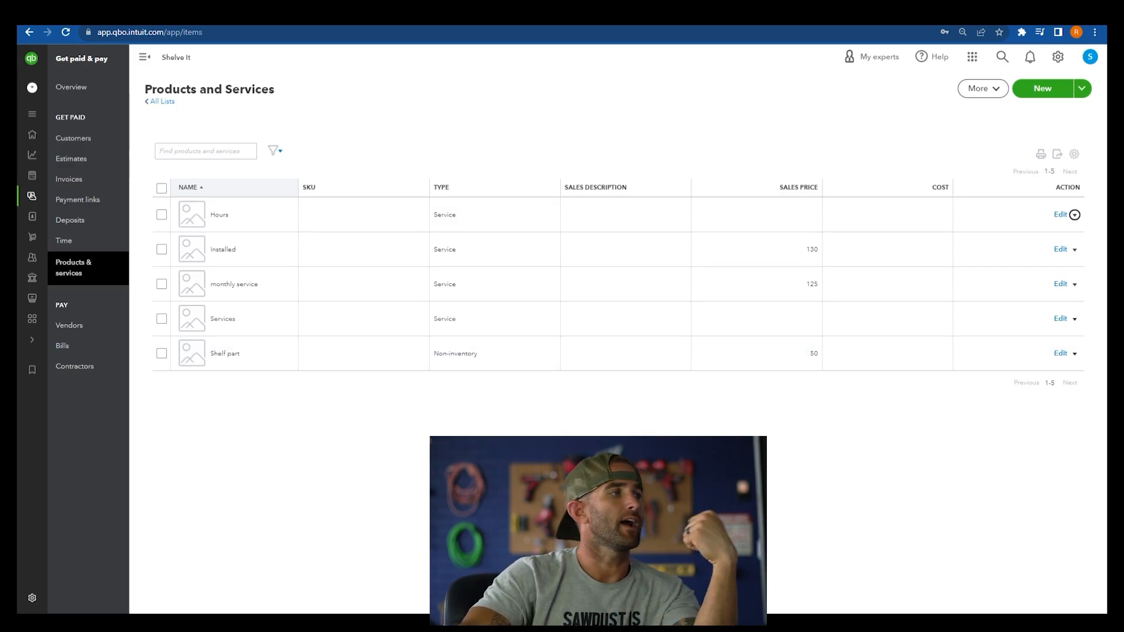
pyautogui.moveTo(22, 243)
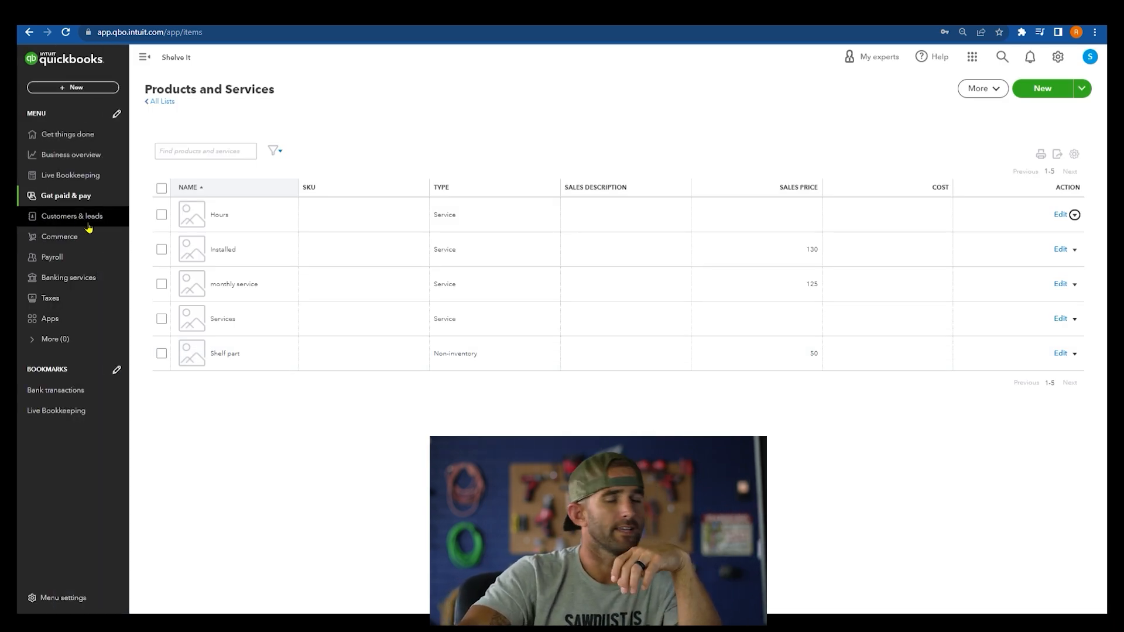